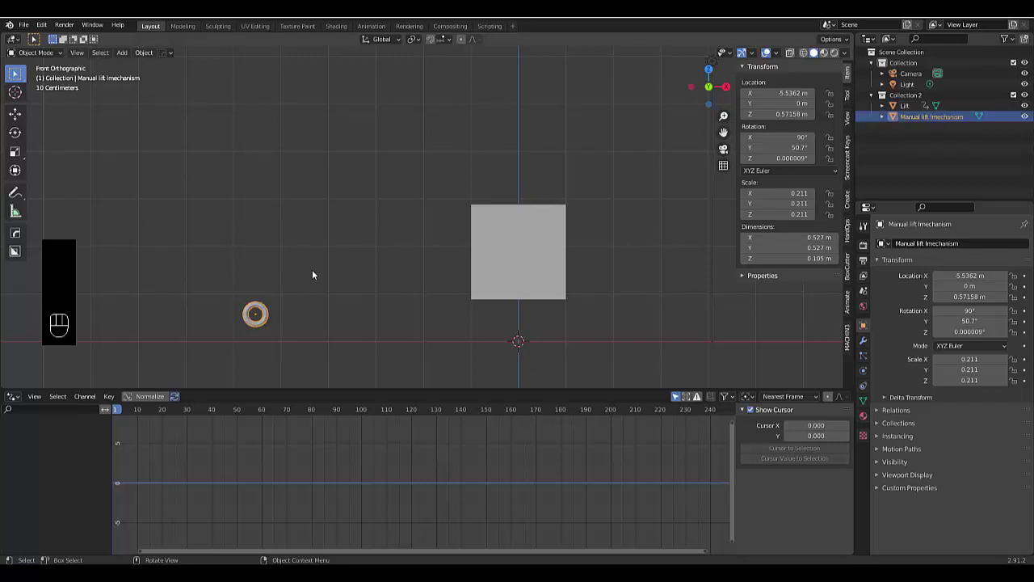
Step: Rotate the torus lever to demonstrate the lift cube moving
{"action": "key", "text": "r"}
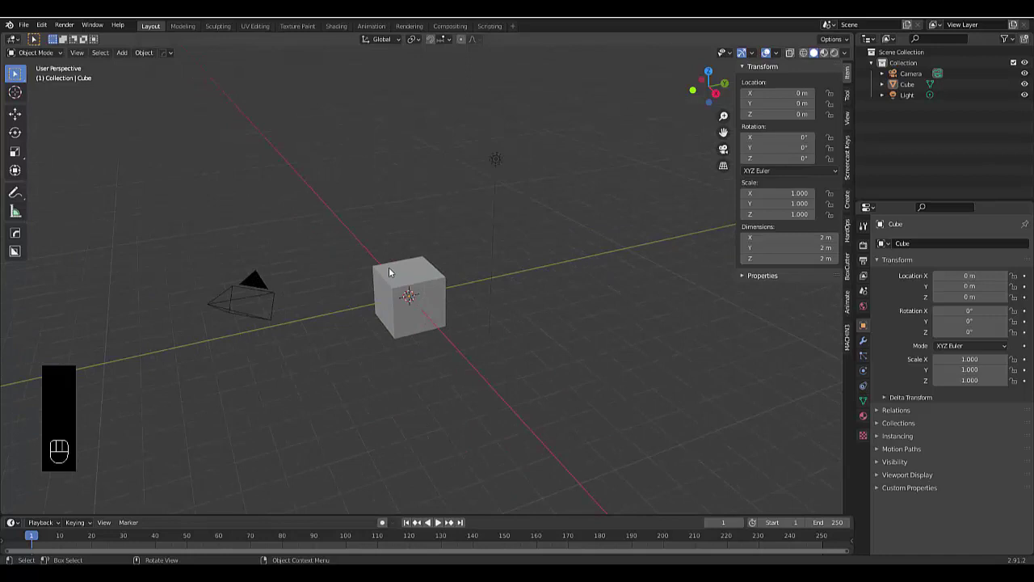
Step: In front view, move the cube's mesh up 1 m along Z in Edit Mode, then return to Object Mode
{"action": "key", "text": "KP_1"}
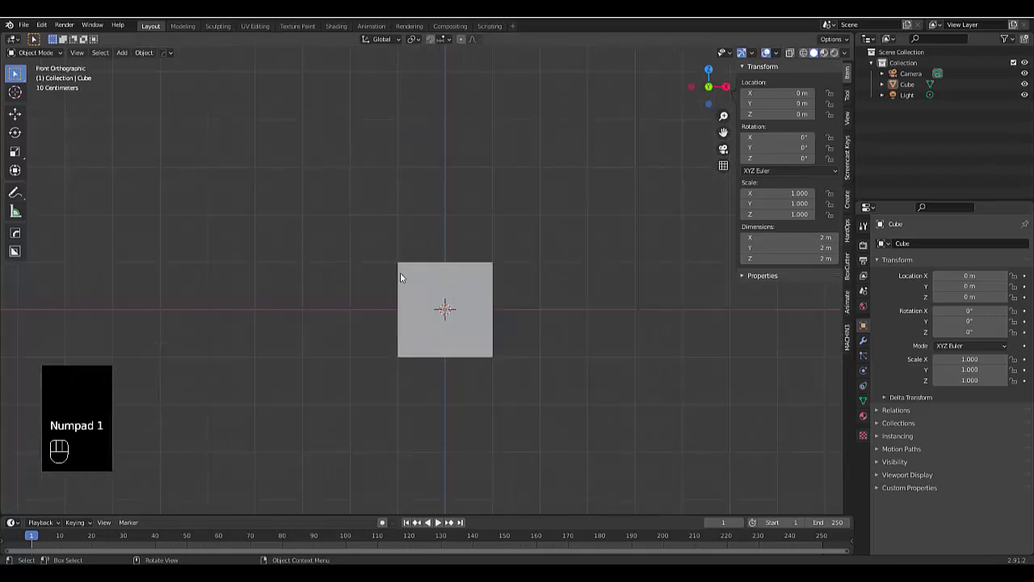
{"action": "left_click", "coordinate": [433, 321]}
{"action": "key", "text": "Tab"}
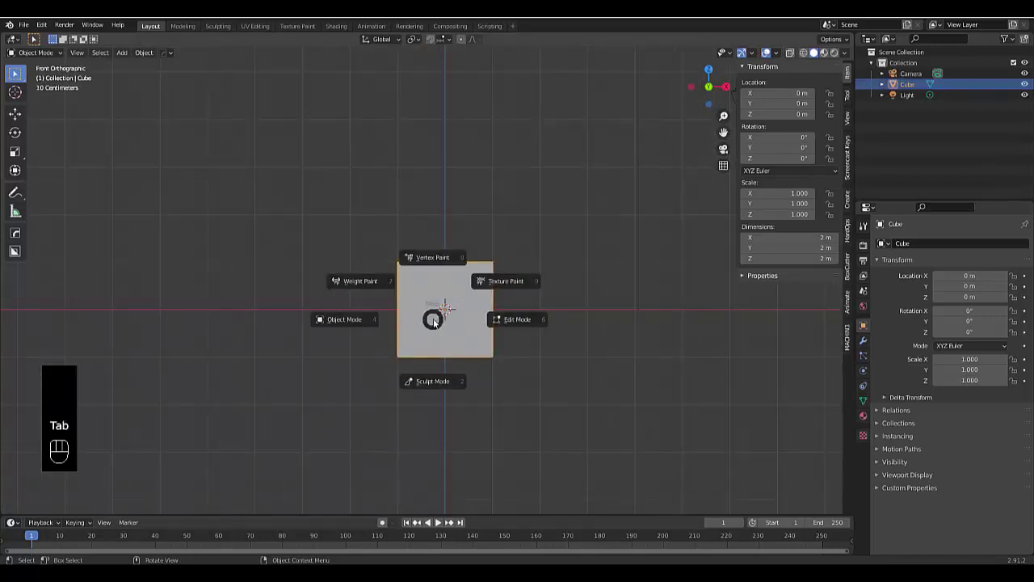
{"action": "left_click", "coordinate": [511, 320]}
{"action": "type", "text": "g"}
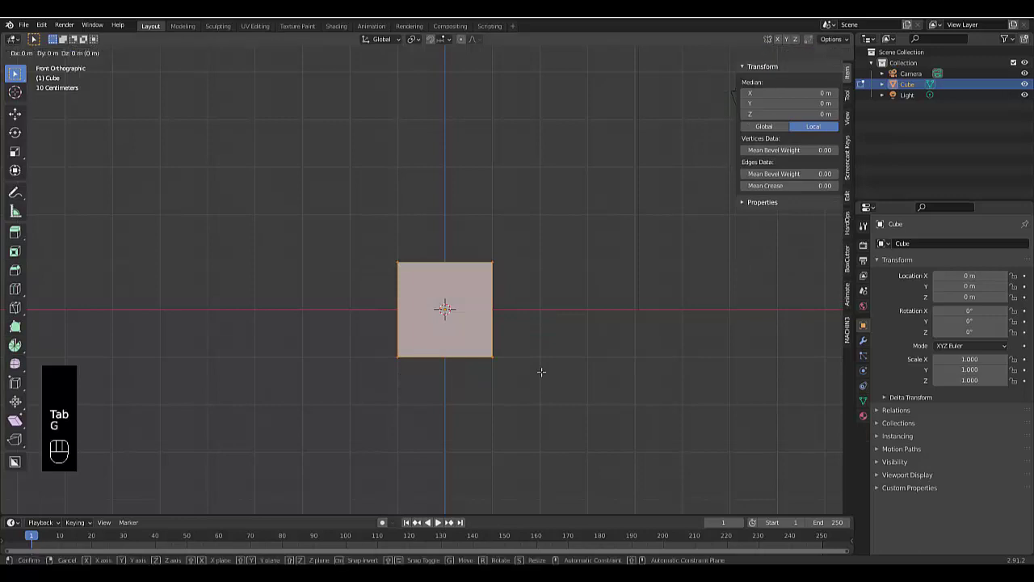
{"action": "type", "text": "z1"}
{"action": "key", "text": "Return"}
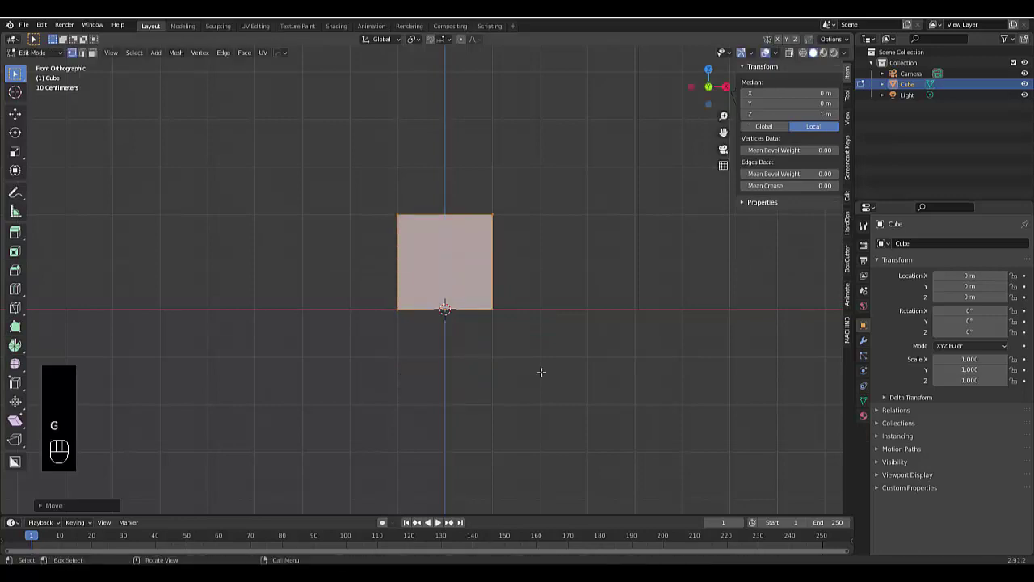
{"action": "key", "text": "Tab"}
{"action": "left_click", "coordinate": [471, 363]}
{"action": "scroll", "coordinate": [428, 298], "scroll_direction": "up", "scroll_amount": 4}
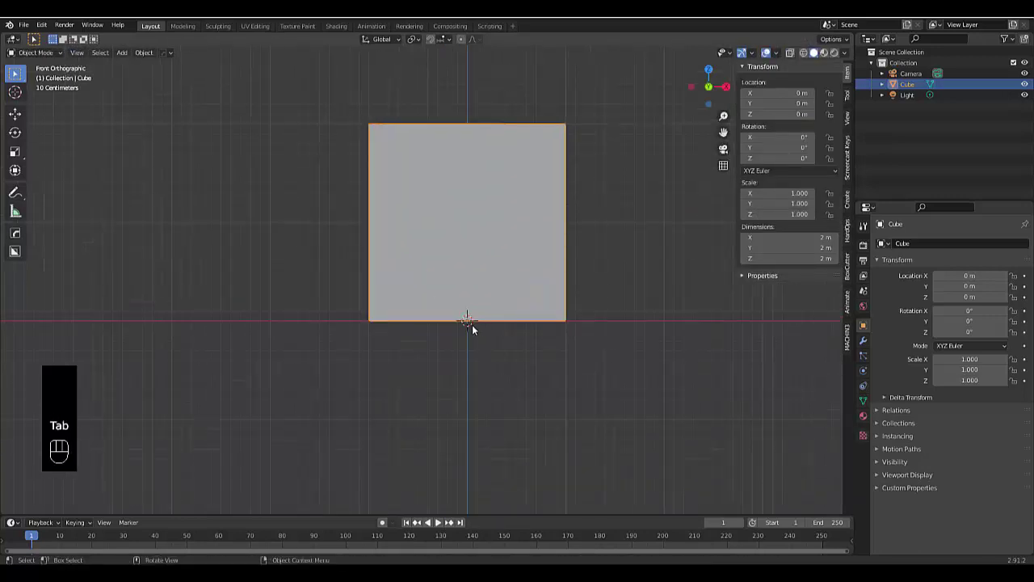
{"action": "scroll", "coordinate": [465, 333], "scroll_direction": "down", "scroll_amount": 5}
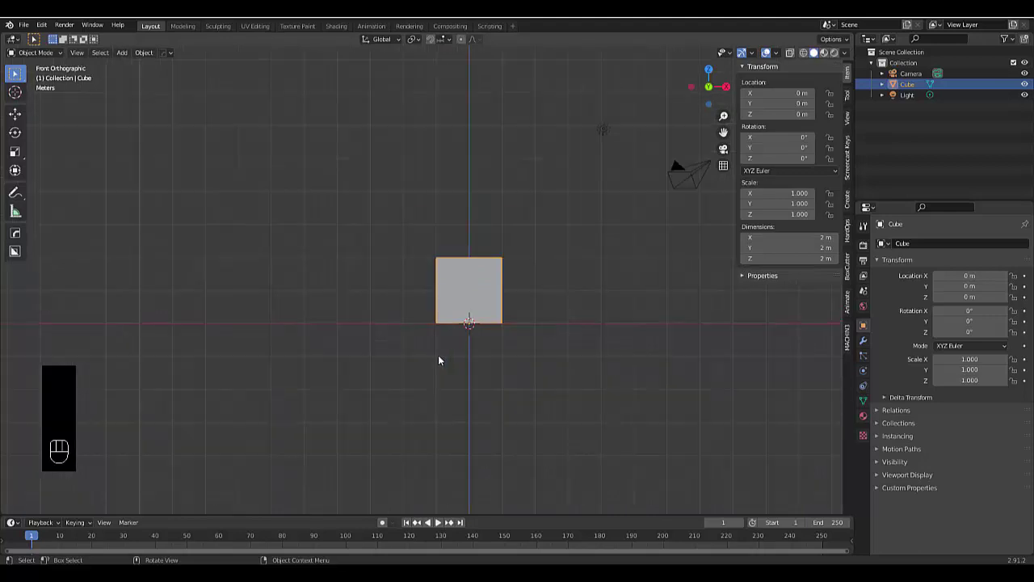
{"action": "key", "text": "shift+a"}
Step: Add a torus, rotate it 90° on X and scale it to 0.211
{"action": "mouse_move", "coordinate": [442, 348]}
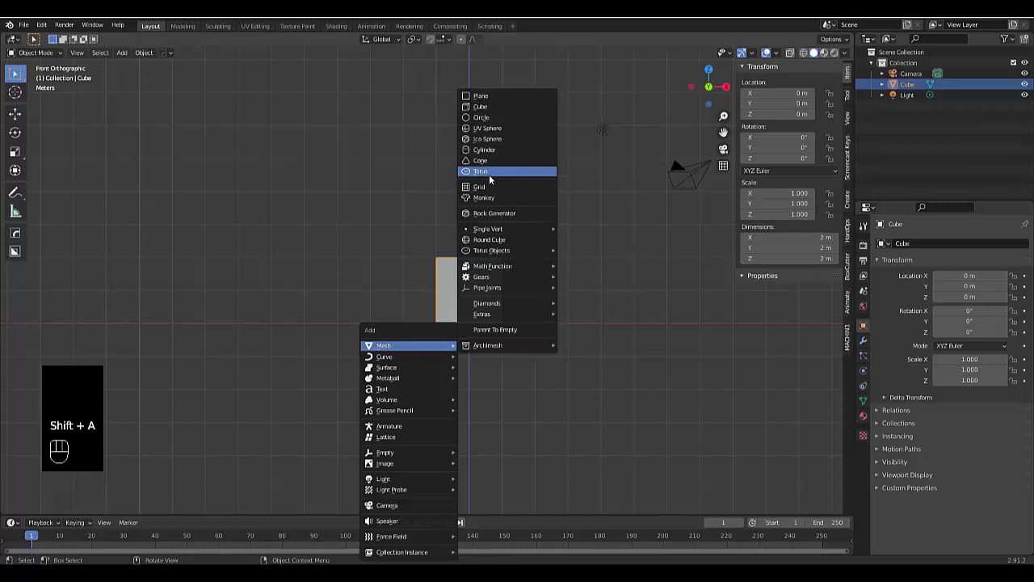
{"action": "left_click", "coordinate": [489, 173]}
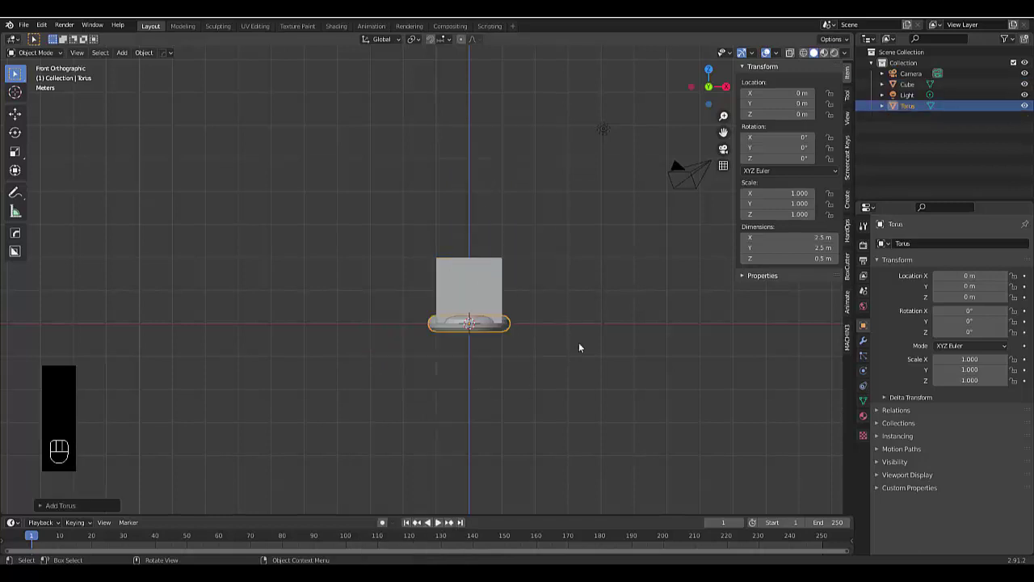
{"action": "type", "text": "rx90"}
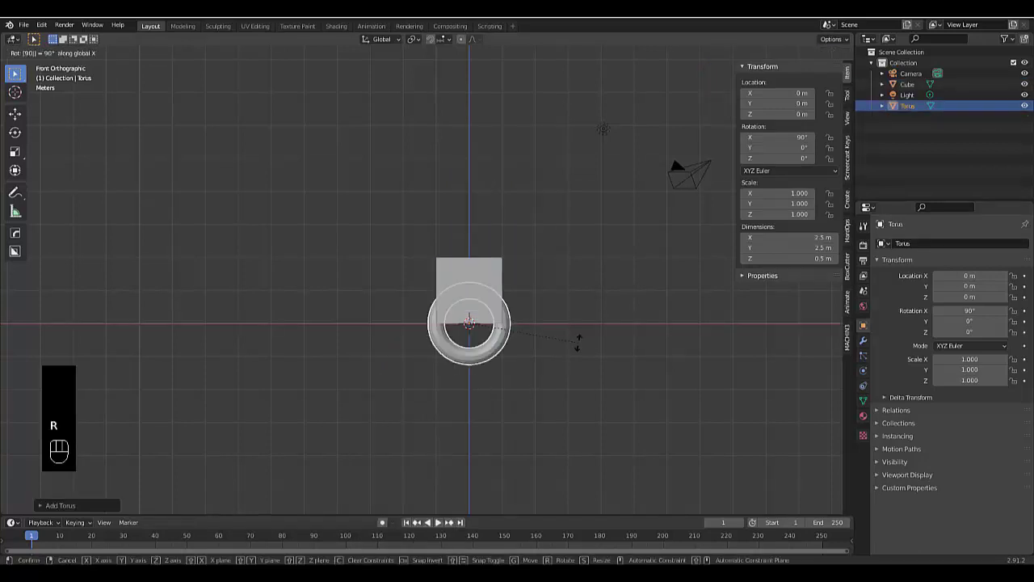
{"action": "key", "text": "Return"}
{"action": "key", "text": "s"}
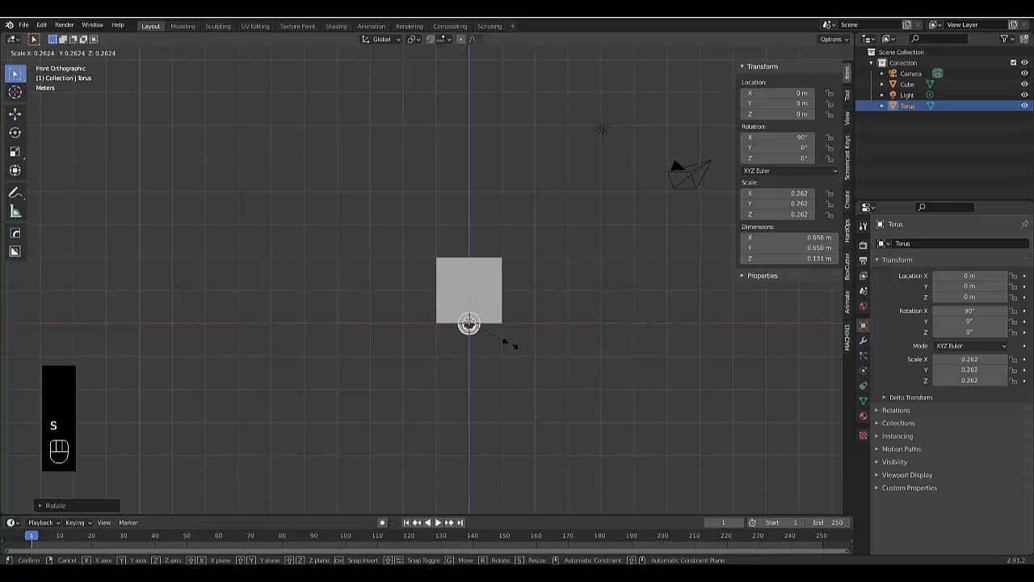
{"action": "left_click", "coordinate": [502, 346]}
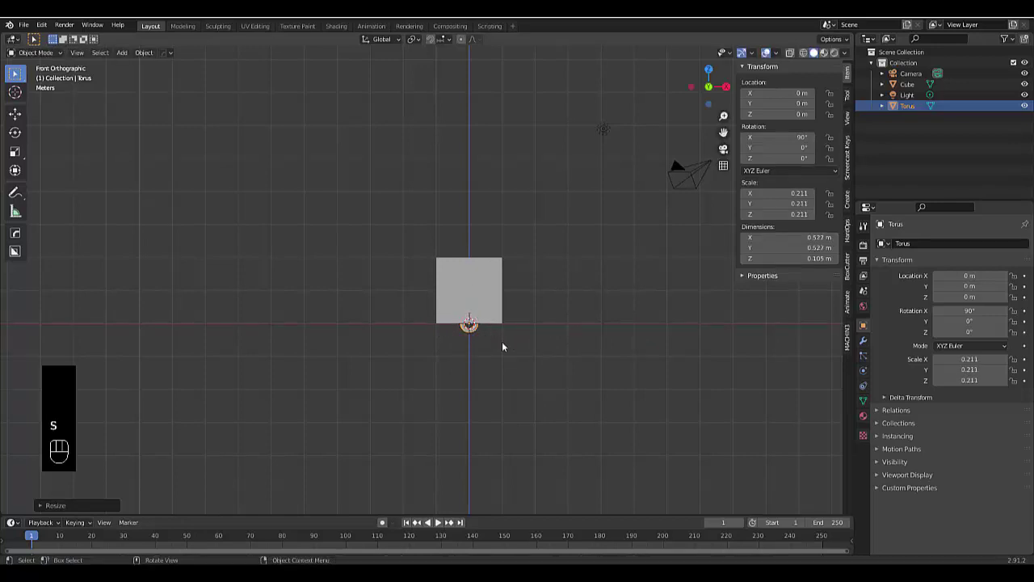
Step: Move the torus to X -5.5362 m and Z 0.57158 m beside the cube
{"action": "key", "text": "g"}
{"action": "key", "text": "x"}
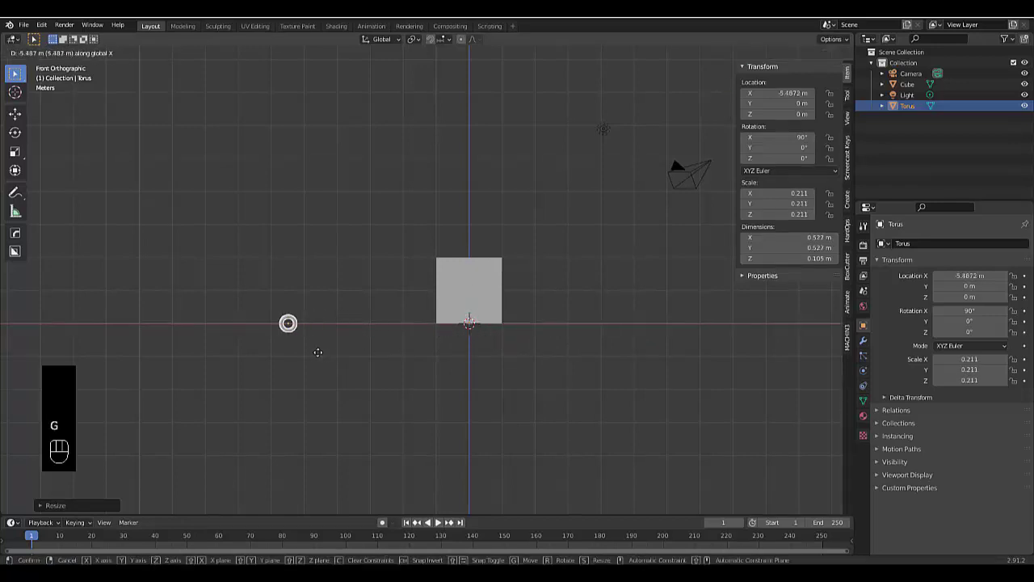
{"action": "left_click", "coordinate": [319, 357]}
{"action": "key", "text": "g"}
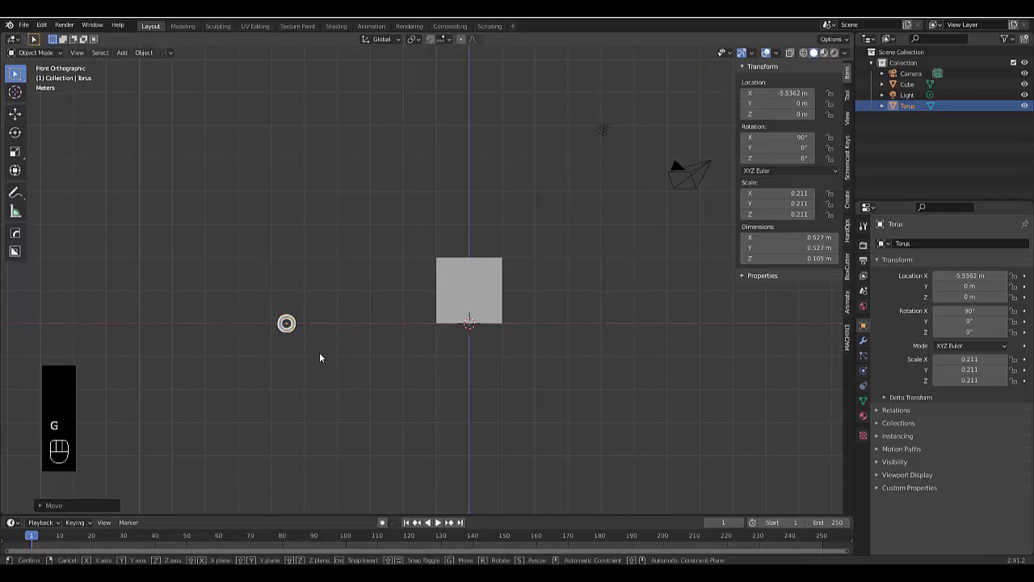
{"action": "key", "text": "y"}
{"action": "key", "text": "z"}
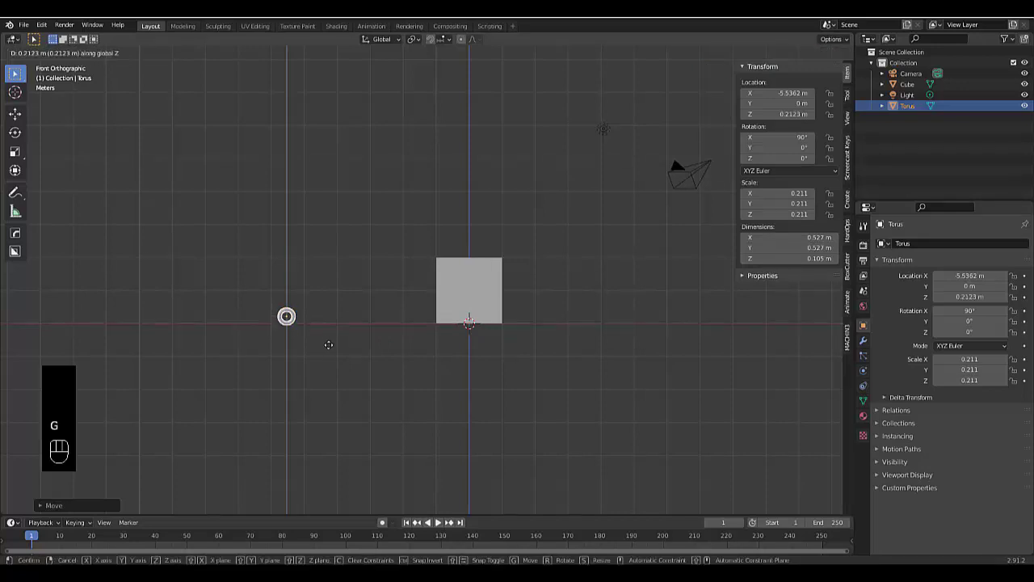
{"action": "left_click", "coordinate": [328, 339]}
Step: Apply Shade Smooth to the torus
{"action": "scroll", "coordinate": [299, 321], "scroll_direction": "up", "scroll_amount": 12}
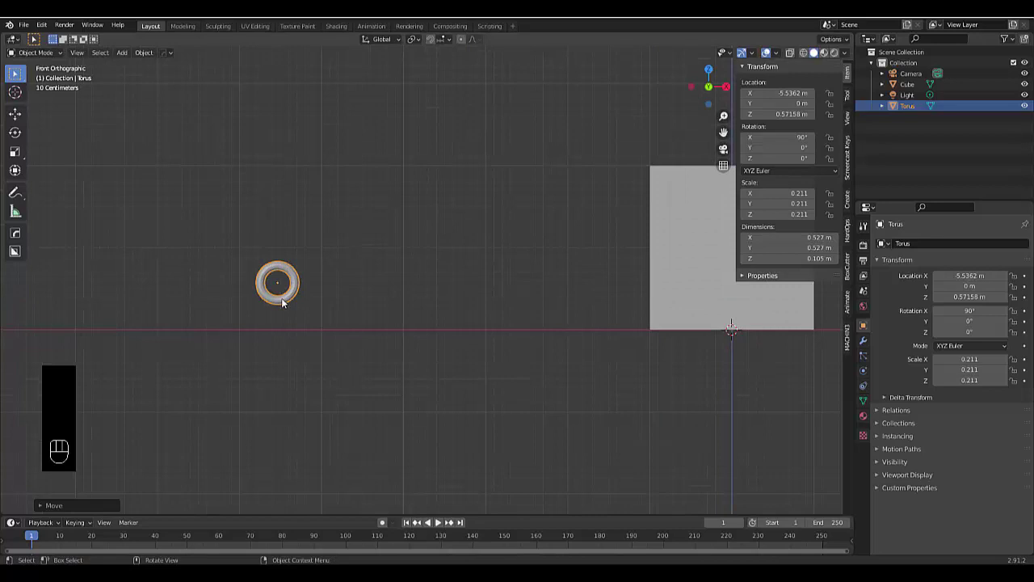
{"action": "right_click", "coordinate": [281, 299]}
{"action": "left_click", "coordinate": [282, 298]}
{"action": "scroll", "coordinate": [282, 298], "scroll_direction": "down", "scroll_amount": 12}
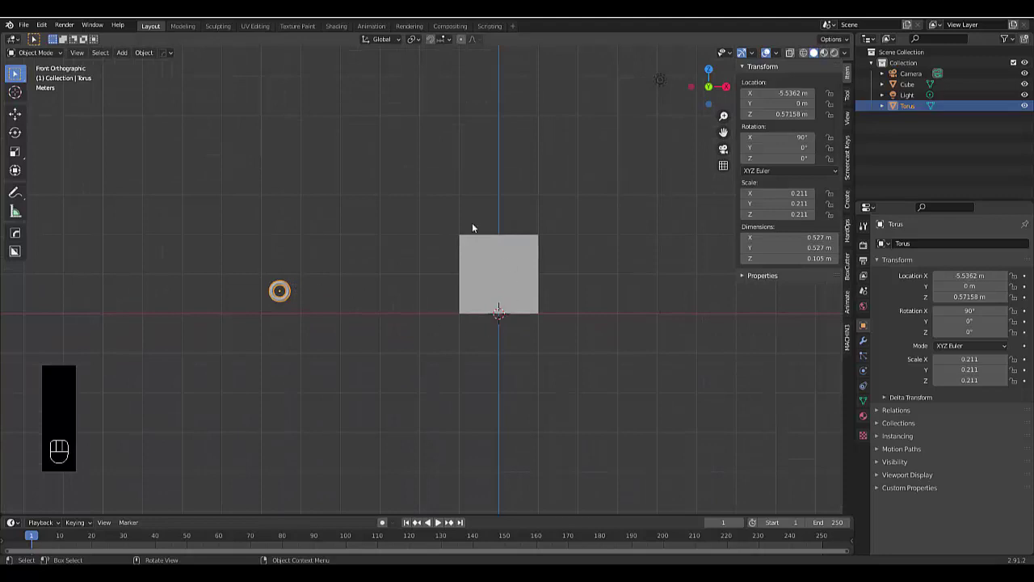
Step: In the Outliner, rename the cube to Lift and the torus to Manual lift mechanism
{"action": "left_click", "coordinate": [512, 261]}
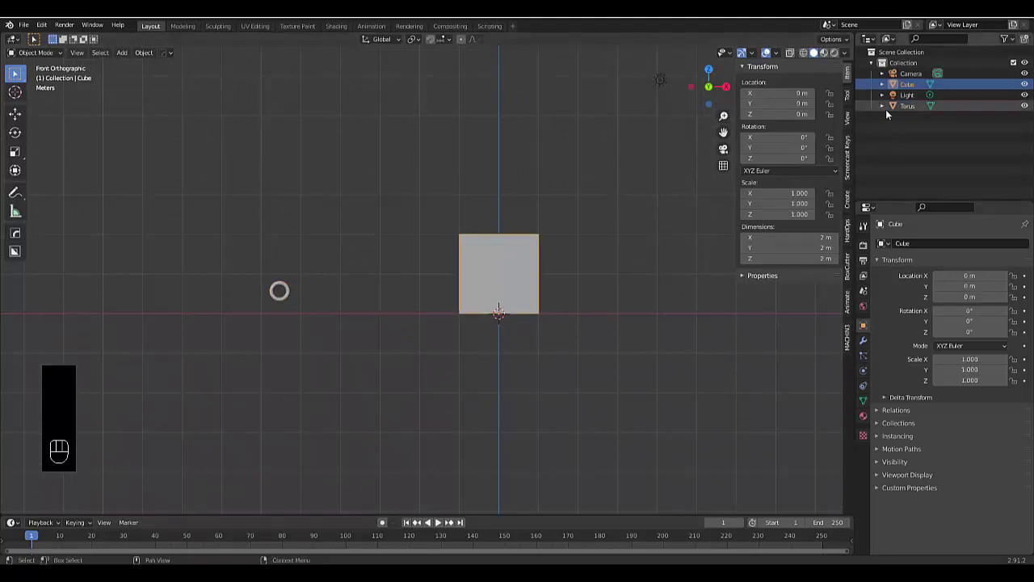
{"action": "double_click", "coordinate": [908, 84]}
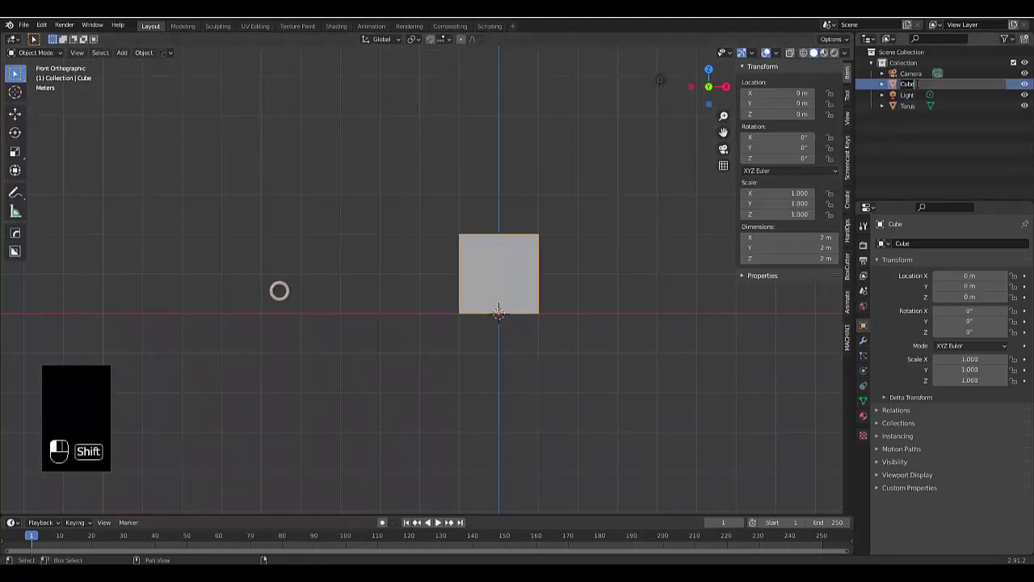
{"action": "type", "text": "C"}
{"action": "type", "text": "it"}
{"action": "key", "text": "Return"}
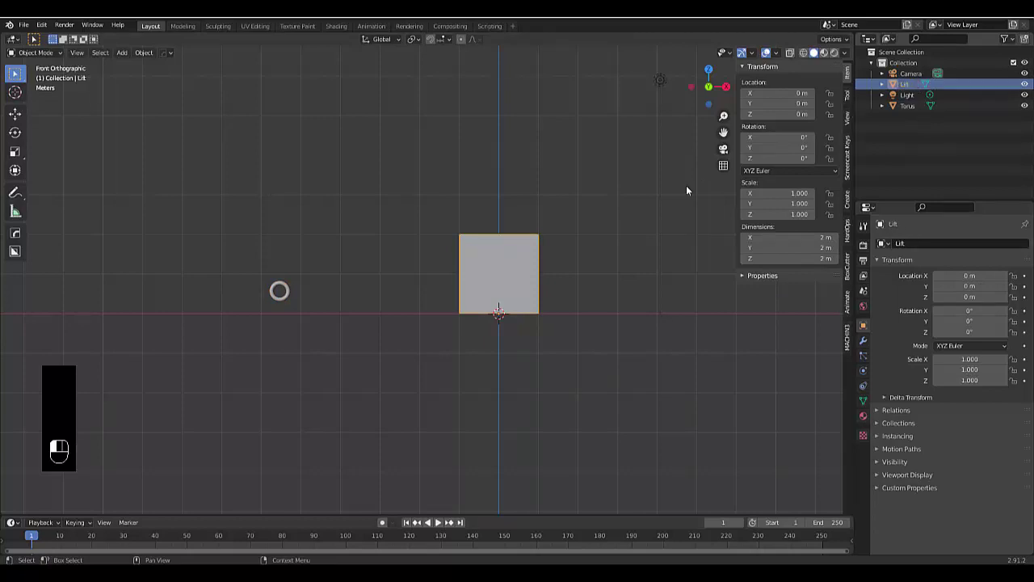
{"action": "left_click", "coordinate": [907, 106]}
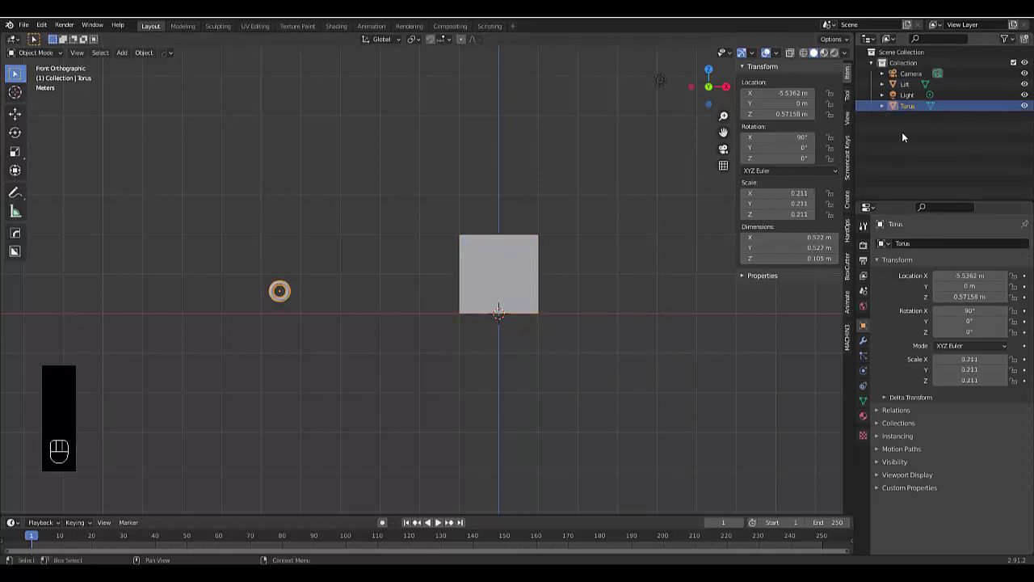
{"action": "double_click", "coordinate": [907, 106]}
{"action": "type", "text": "M"}
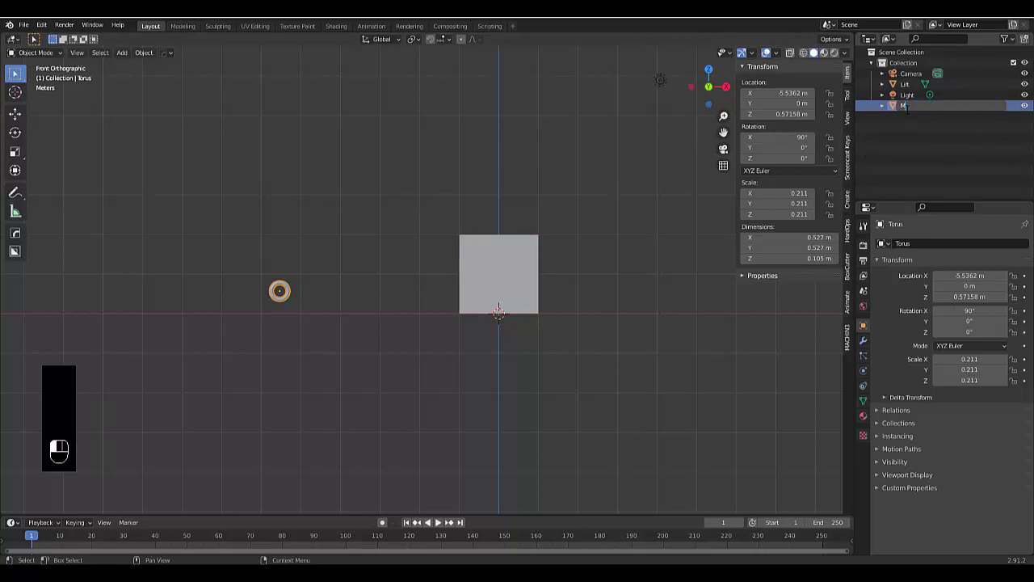
{"action": "type", "text": "esh"}
{"action": "key", "text": "BackSpace"}
{"action": "key", "text": "BackSpace"}
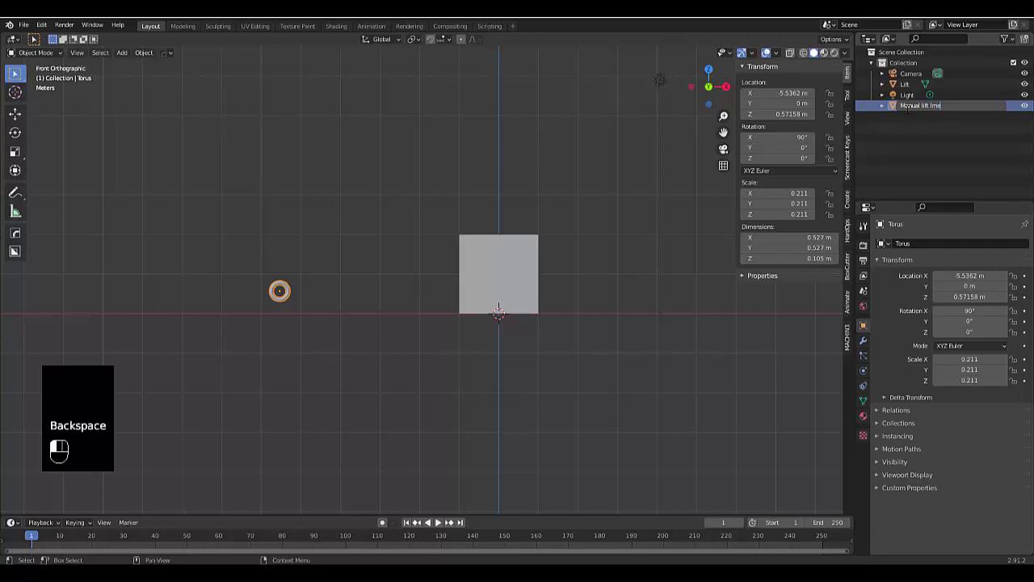
{"action": "key", "text": "Return"}
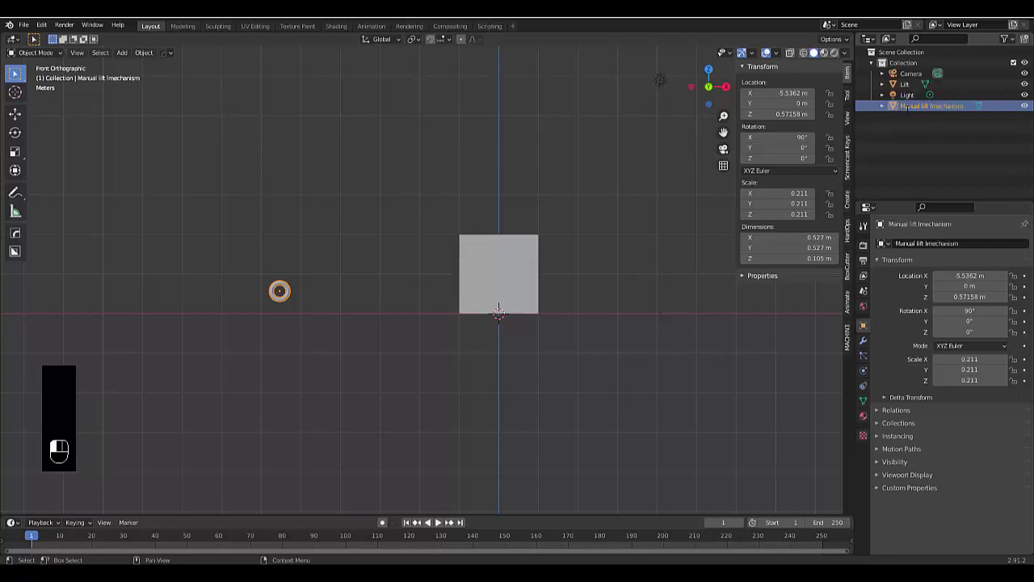
Step: Create Collection 2 and move both objects into it
{"action": "right_click", "coordinate": [911, 133]}
{"action": "left_click", "coordinate": [911, 132]}
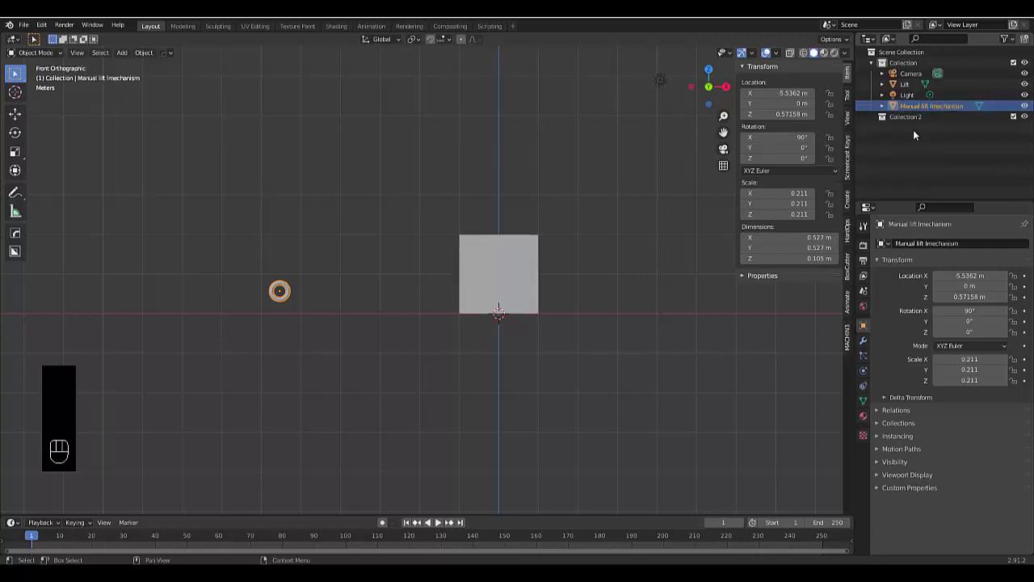
{"action": "left_click_drag", "start_coordinate": [934, 108], "coordinate": [909, 106]}
{"action": "left_click", "coordinate": [916, 85]}
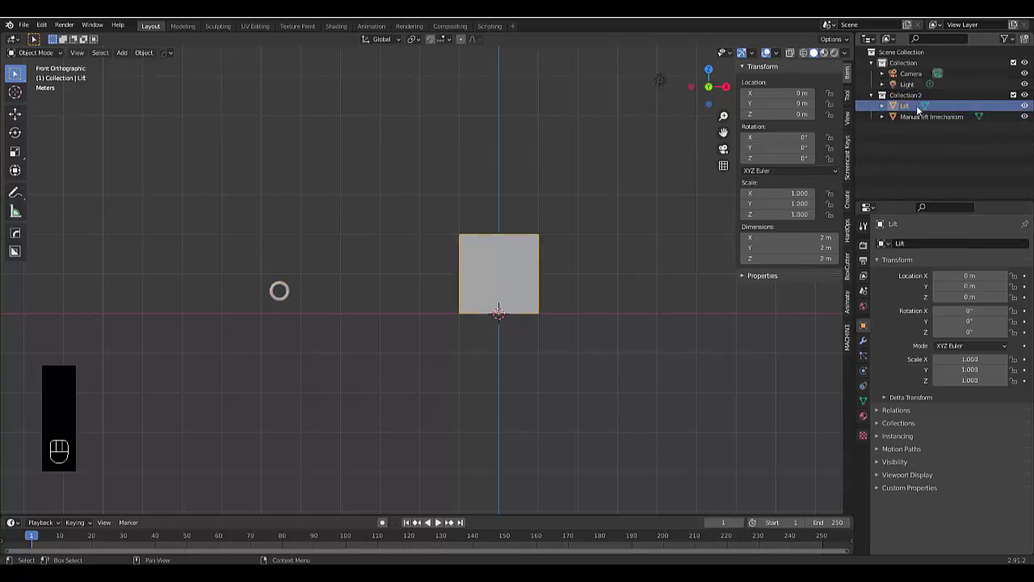
Step: Select only the Lift cube and open the context menu of its Location Z value in the sidebar
{"action": "left_click", "coordinate": [354, 321]}
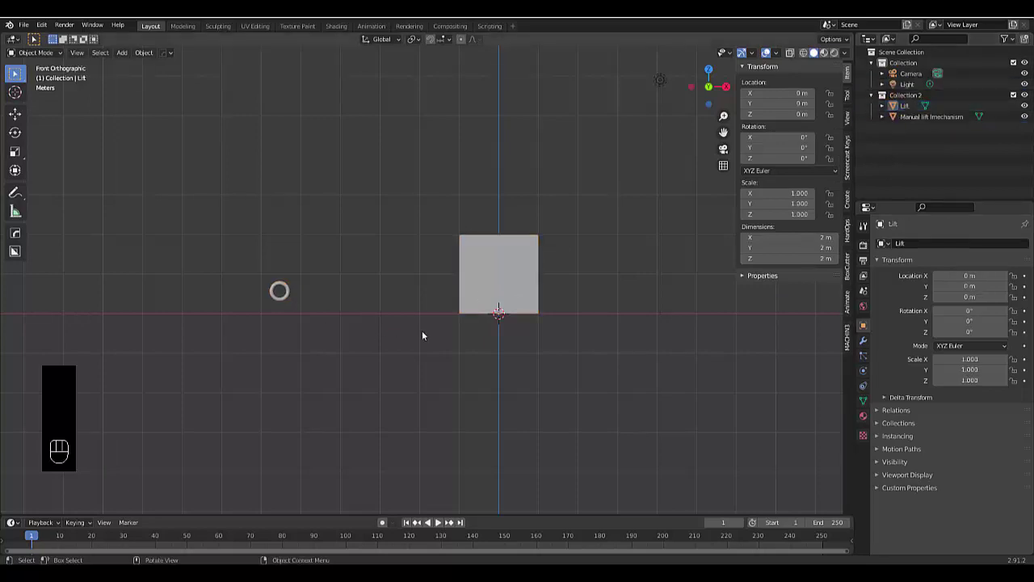
{"action": "left_click", "coordinate": [510, 261]}
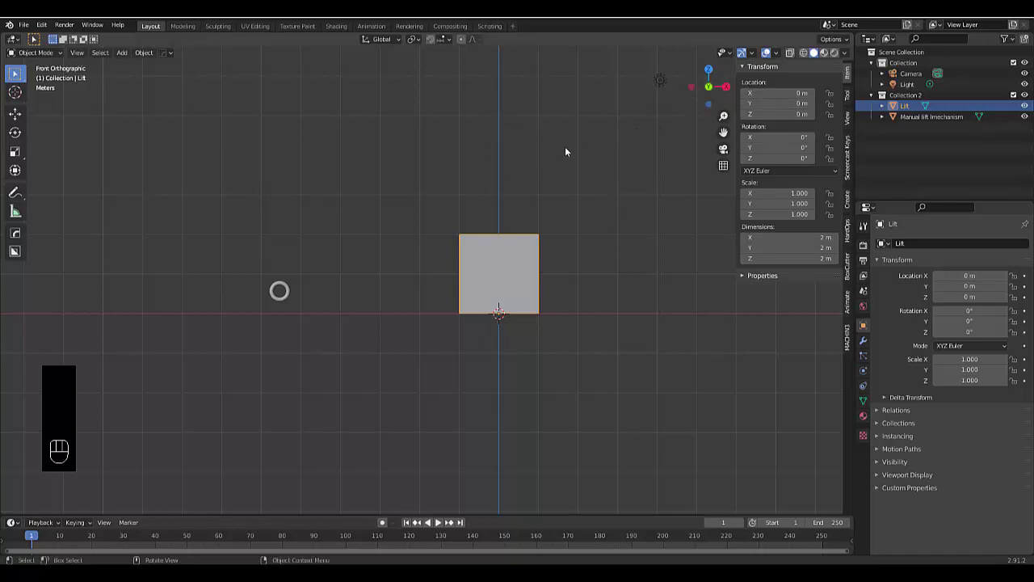
{"action": "key", "text": "n"}
{"action": "key", "text": "n"}
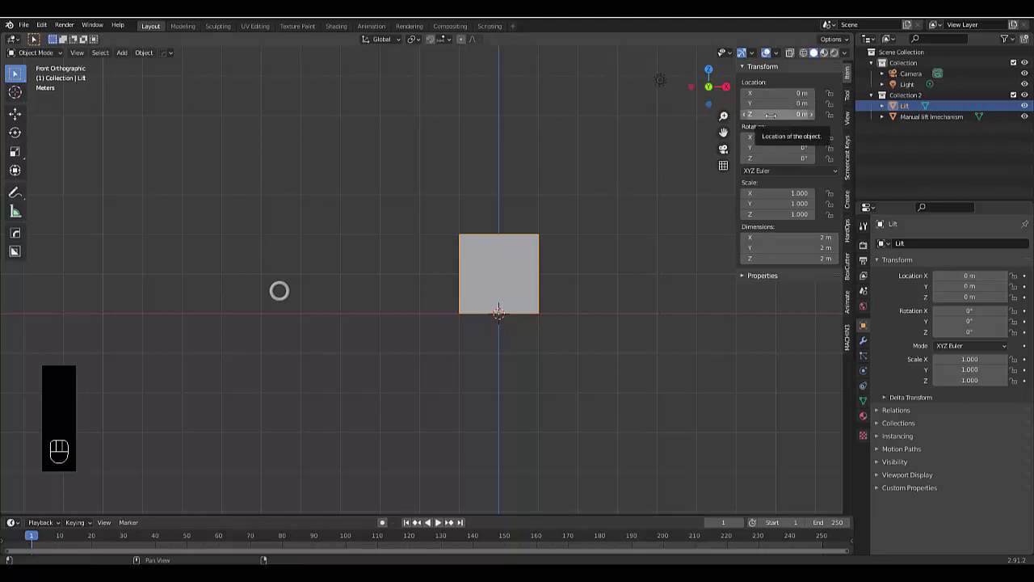
{"action": "right_click", "coordinate": [771, 115]}
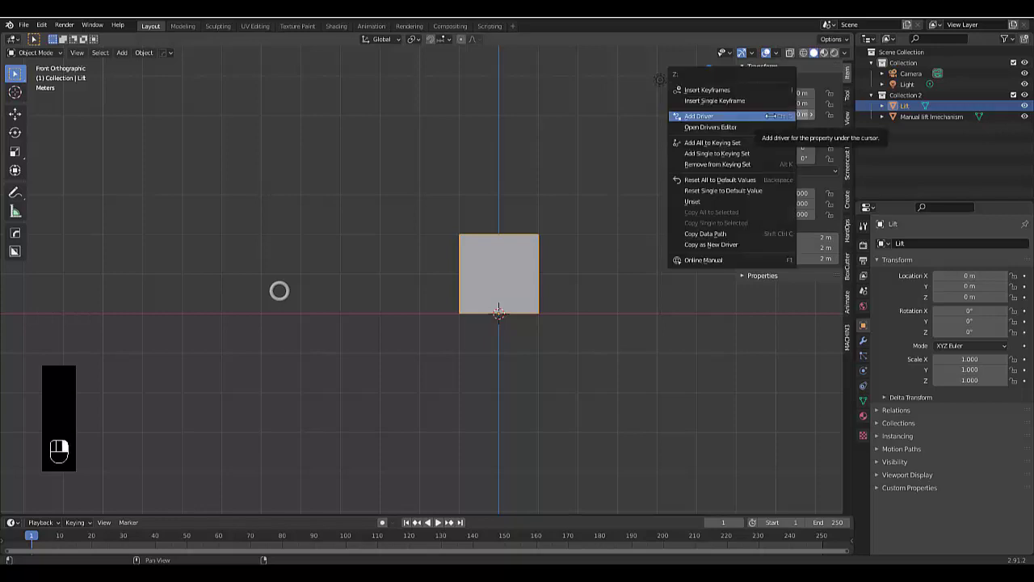
Step: Add a driver to Location Z and turn the enlarged lower area into a Drivers editor
{"action": "left_click", "coordinate": [759, 118]}
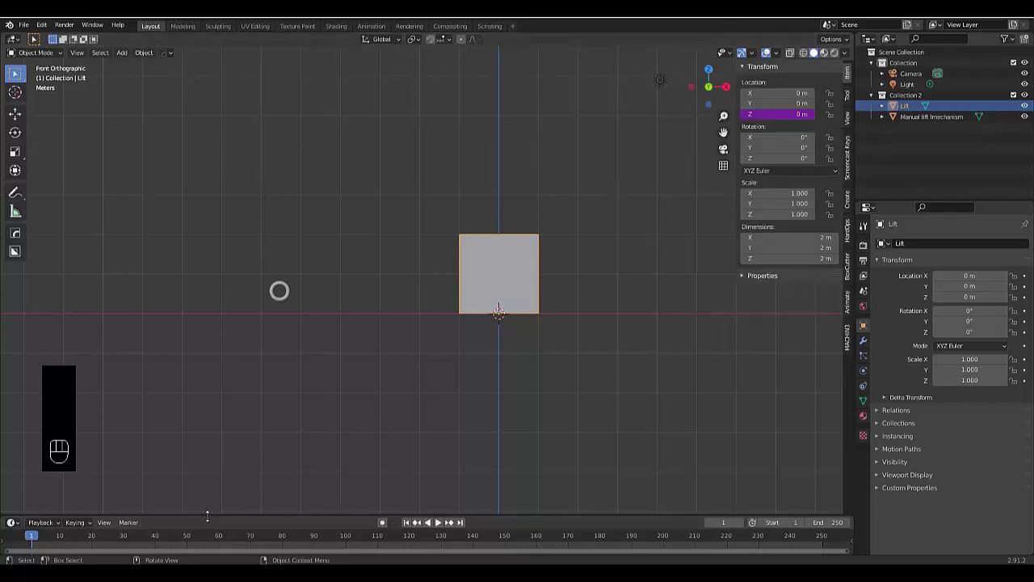
{"action": "left_click_drag", "start_coordinate": [208, 517], "coordinate": [19, 386]}
{"action": "left_click", "coordinate": [12, 397]}
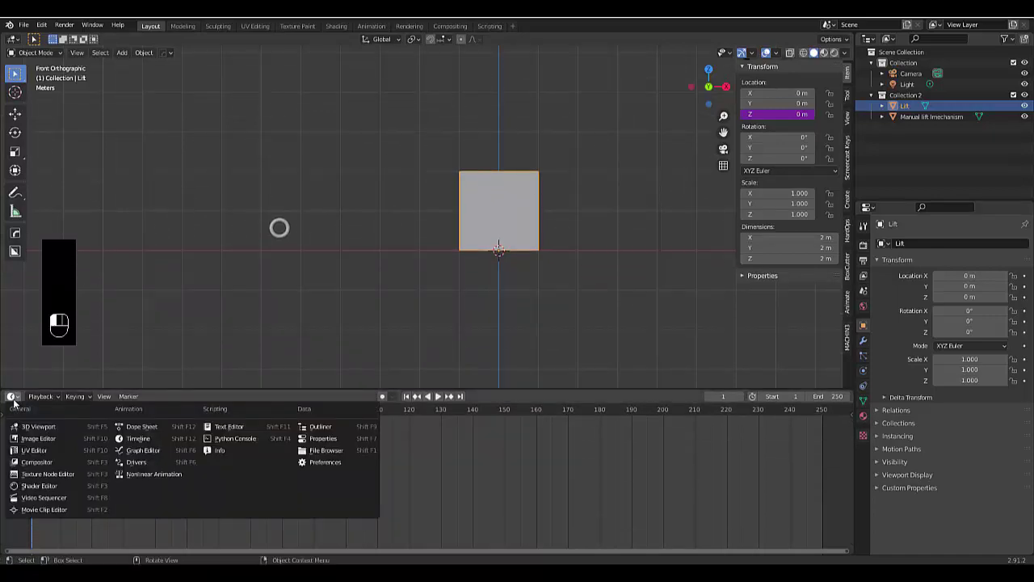
{"action": "left_click", "coordinate": [145, 462]}
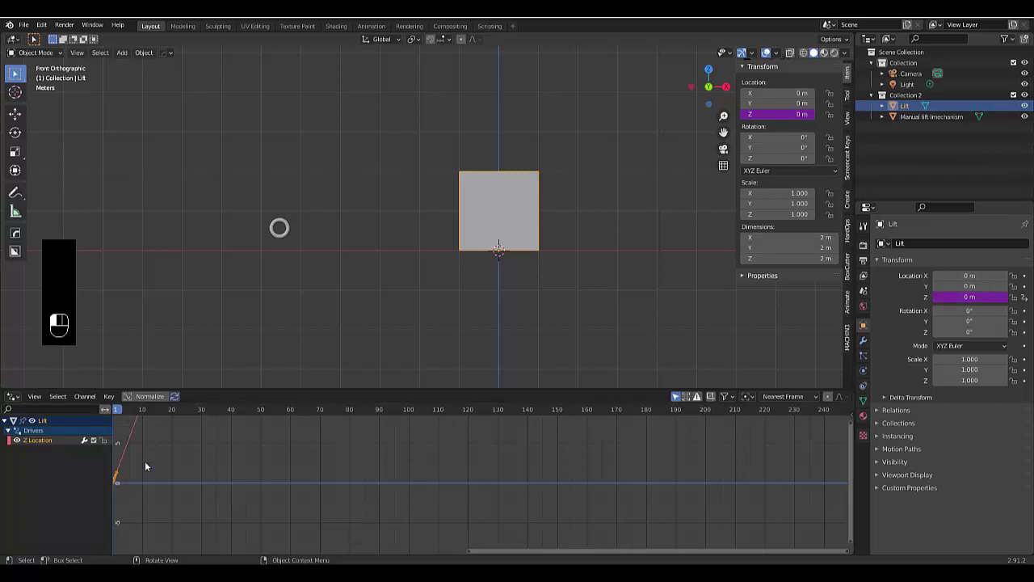
Step: Select the Z Location channel and show its settings in the Drivers sidebar tab
{"action": "left_click", "coordinate": [36, 441]}
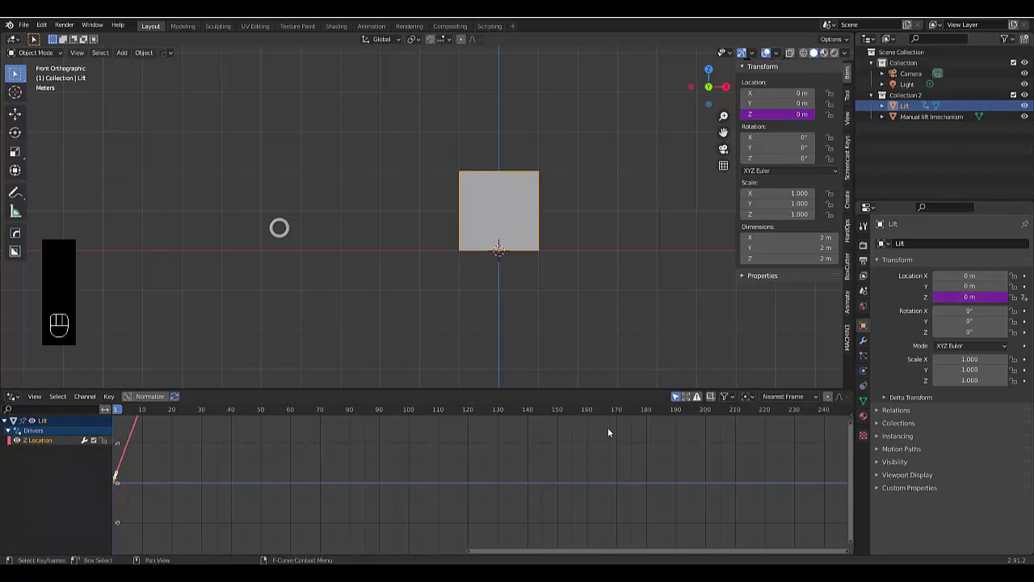
{"action": "left_click", "coordinate": [850, 416]}
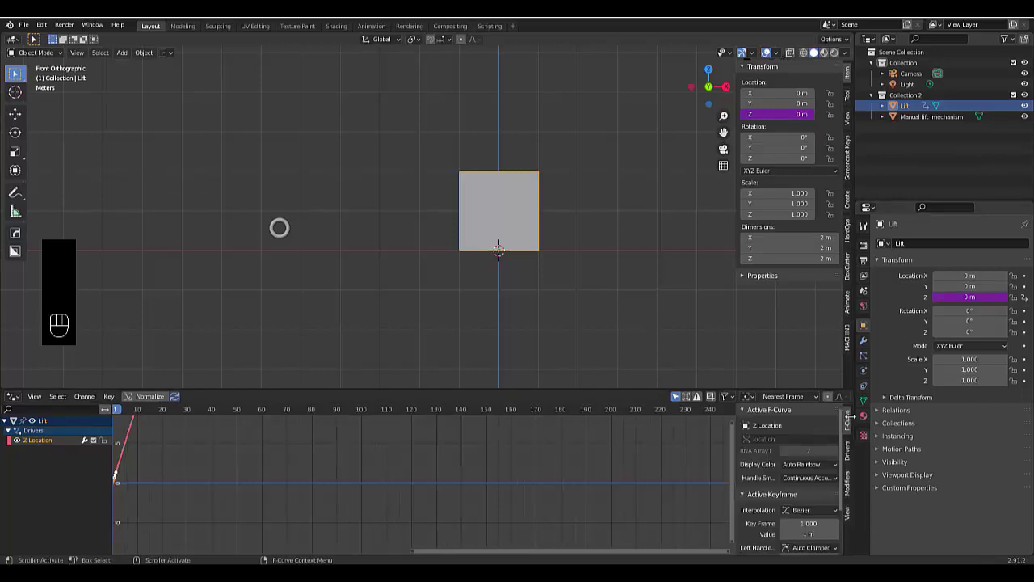
{"action": "left_click", "coordinate": [848, 454]}
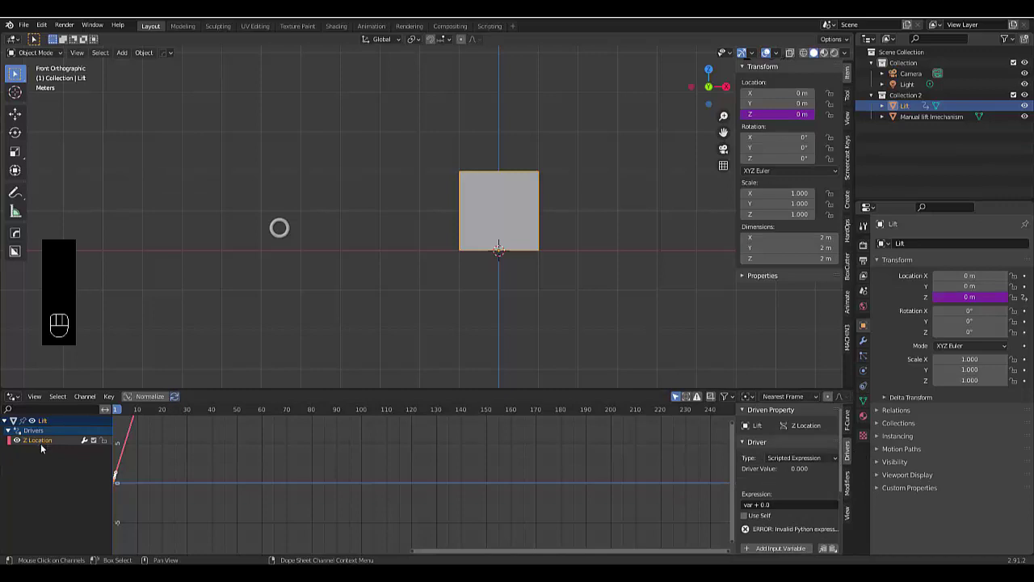
Step: Add an input variable that reads Manual lift mechanism's Y Rotation
{"action": "scroll", "coordinate": [773, 473], "scroll_direction": "down", "scroll_amount": 2}
{"action": "left_click", "coordinate": [775, 482]}
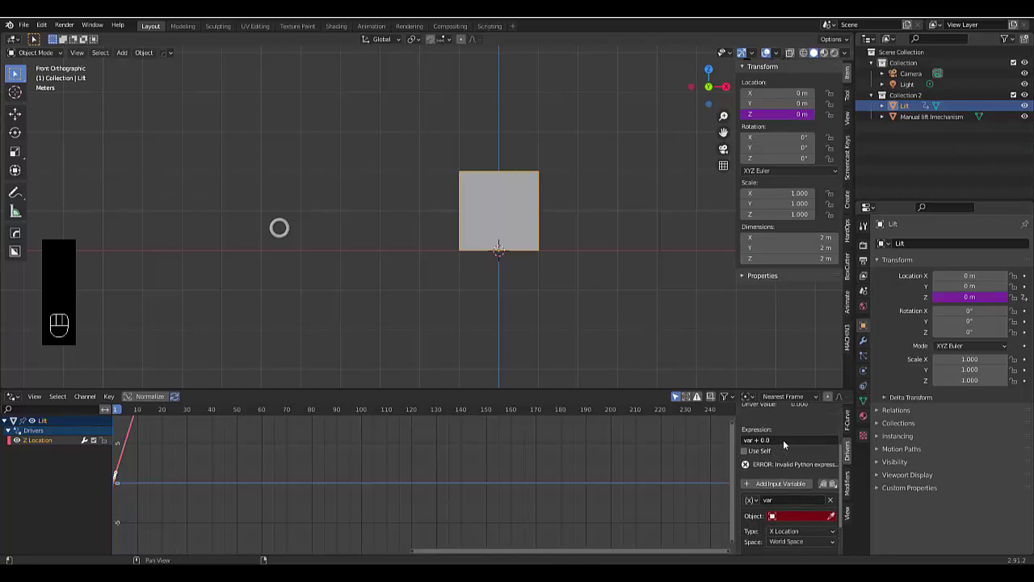
{"action": "scroll", "coordinate": [783, 440], "scroll_direction": "down", "scroll_amount": 1}
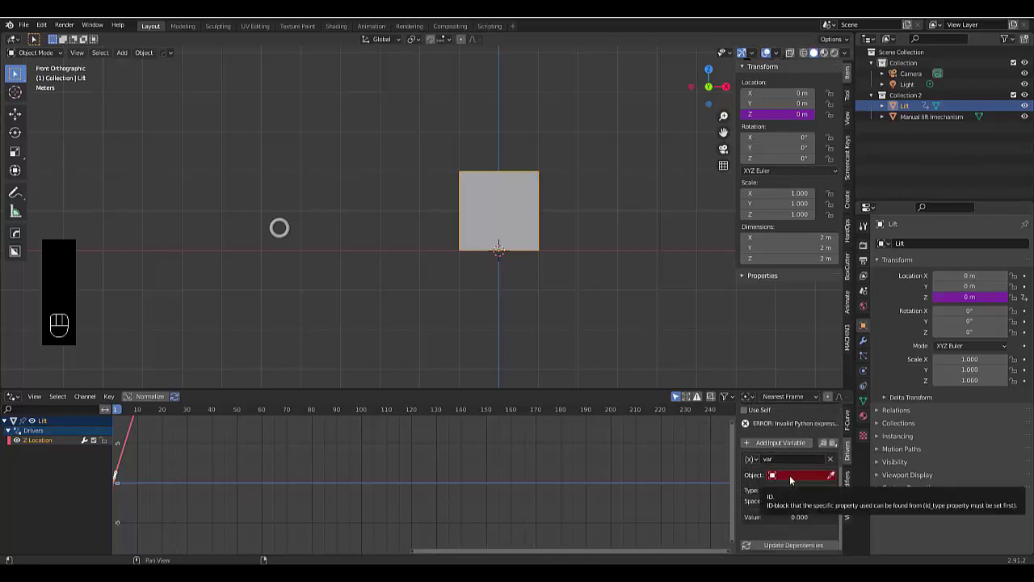
{"action": "left_click", "coordinate": [789, 475]}
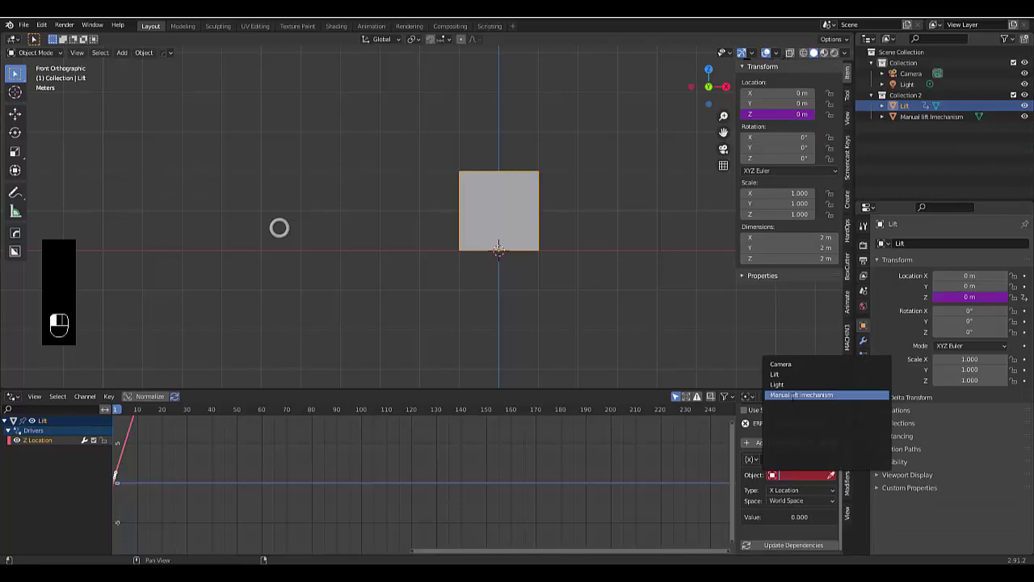
{"action": "left_click", "coordinate": [800, 394]}
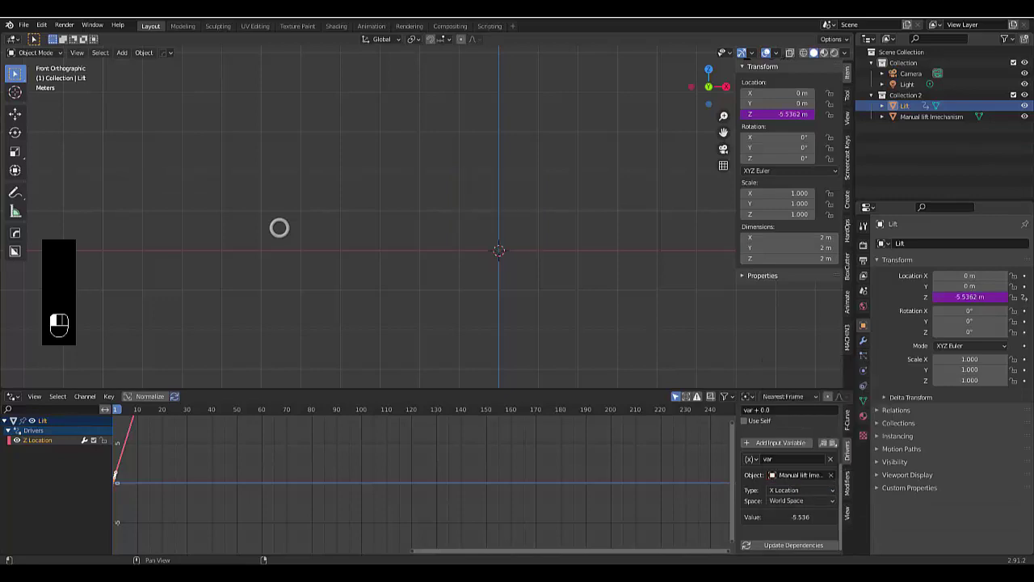
{"action": "left_click", "coordinate": [782, 493]}
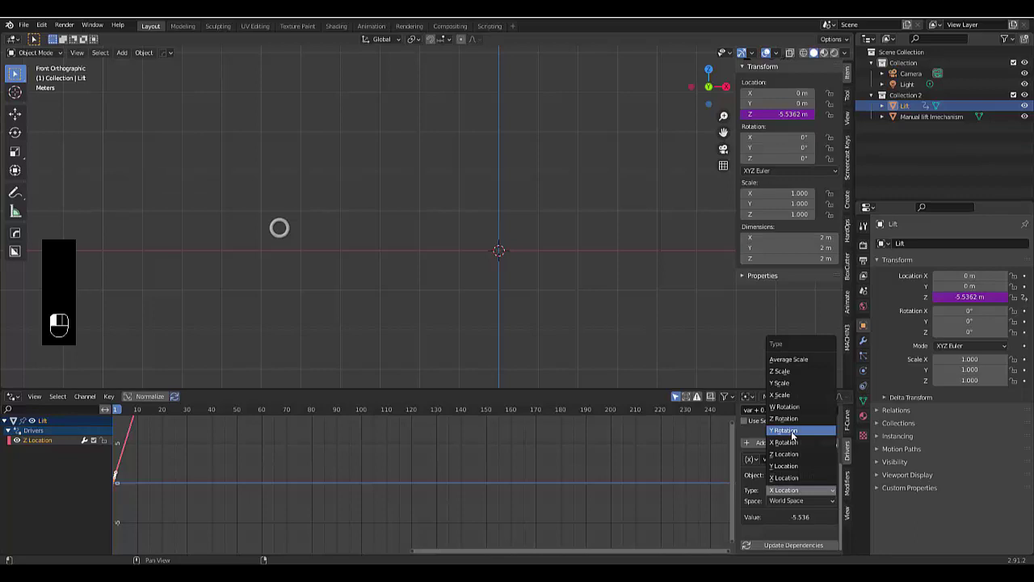
{"action": "left_click", "coordinate": [791, 431]}
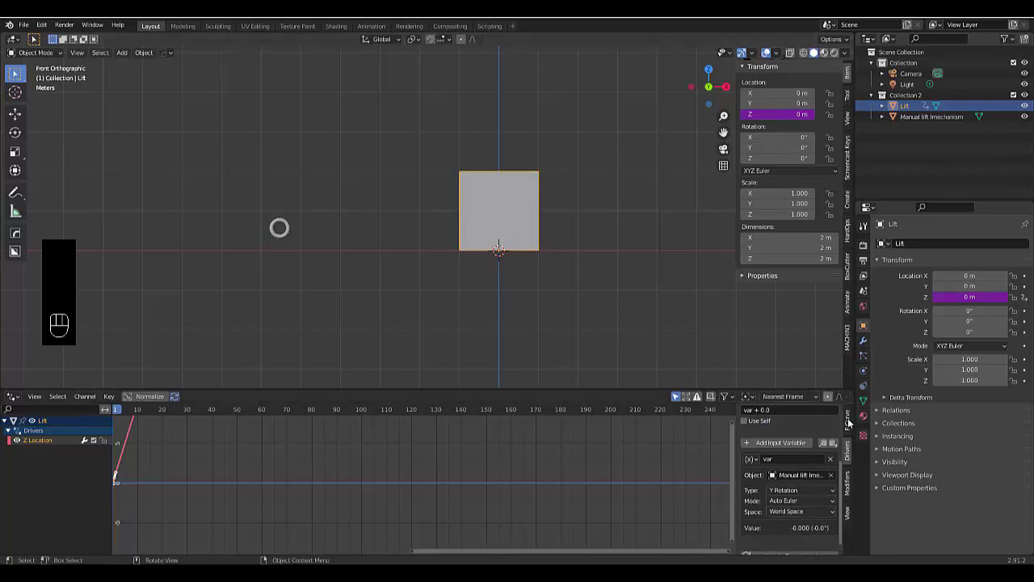
Step: Update the driver dependencies, try a lever rotation and cancel it, then reselect Lift
{"action": "scroll", "coordinate": [788, 485], "scroll_direction": "down", "scroll_amount": 1}
{"action": "left_click", "coordinate": [788, 545]}
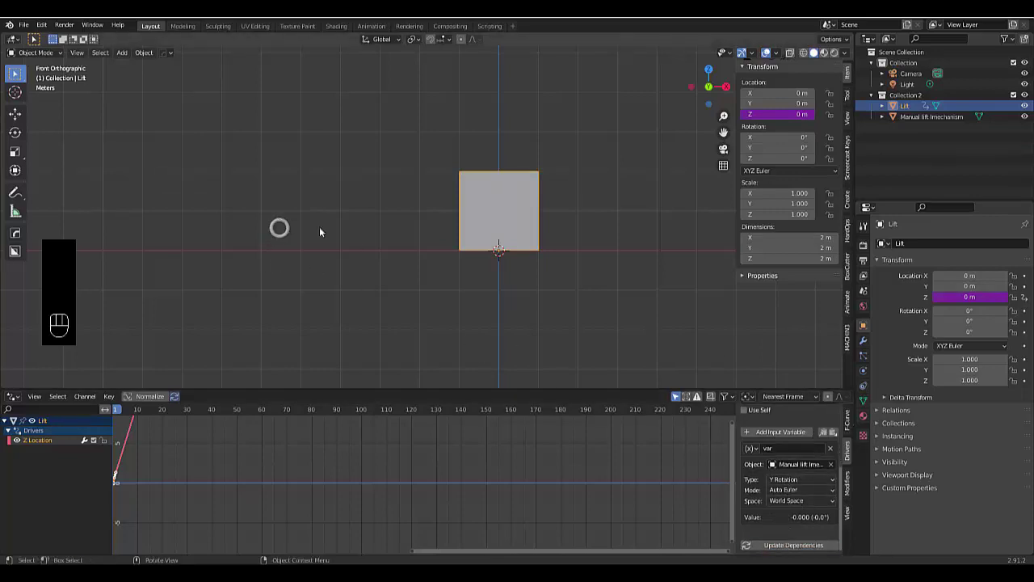
{"action": "left_click", "coordinate": [265, 223]}
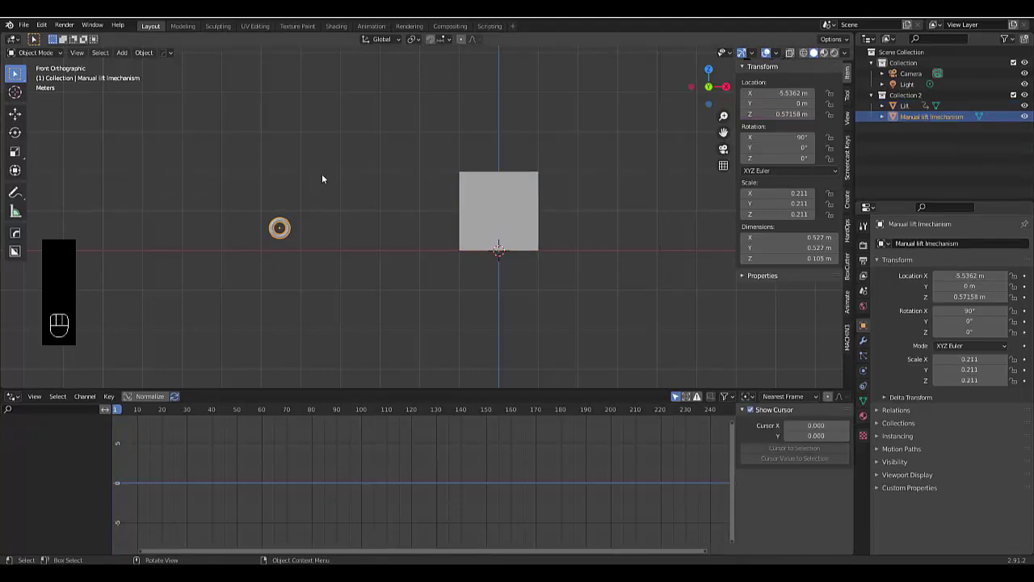
{"action": "key", "text": "r"}
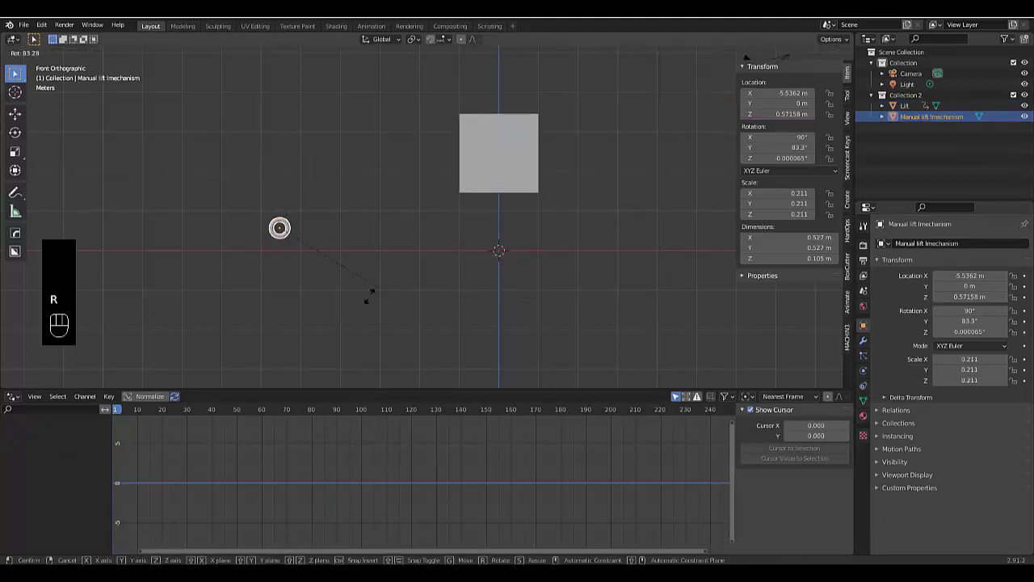
{"action": "right_click", "coordinate": [350, 207]}
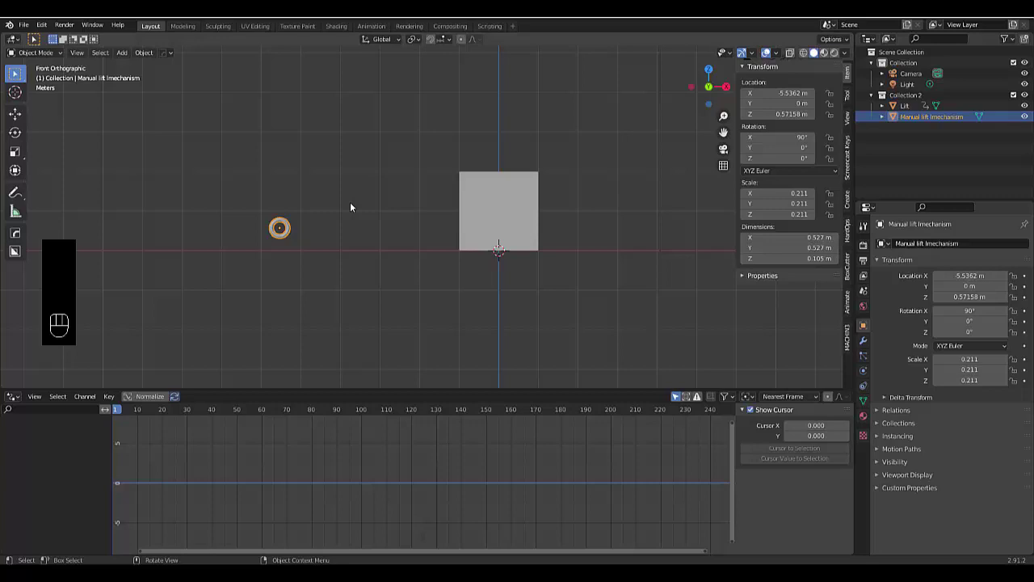
{"action": "left_click", "coordinate": [512, 226]}
Step: Set the driver variable's Space to Local Space
{"action": "scroll", "coordinate": [823, 476], "scroll_direction": "down", "scroll_amount": 5}
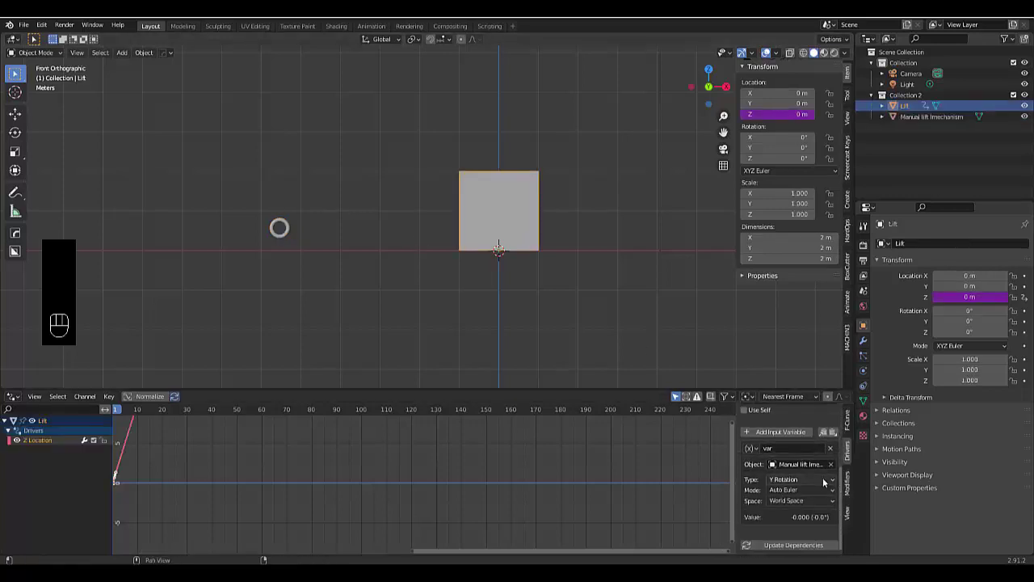
{"action": "left_click", "coordinate": [812, 500]}
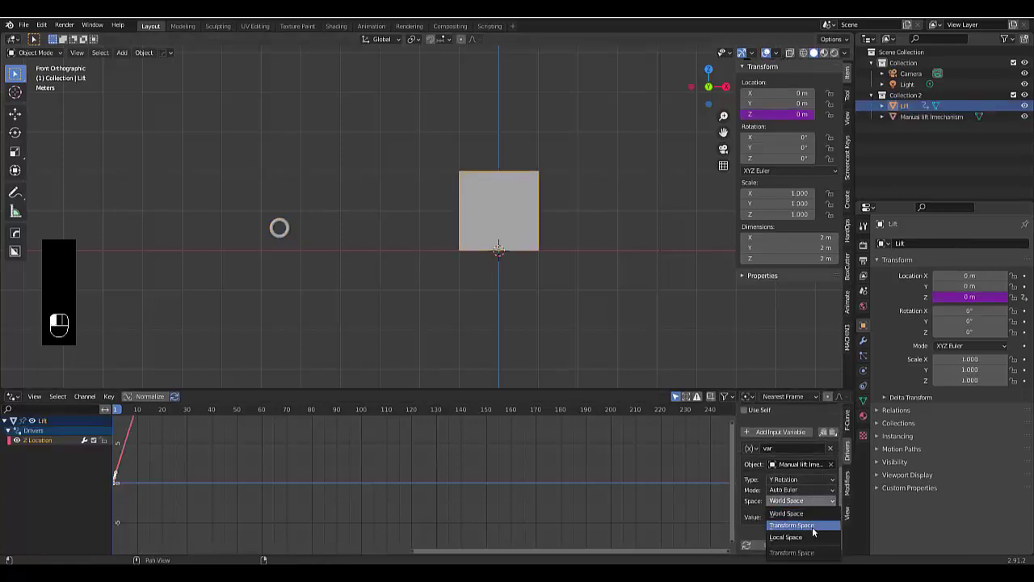
{"action": "left_click", "coordinate": [795, 516]}
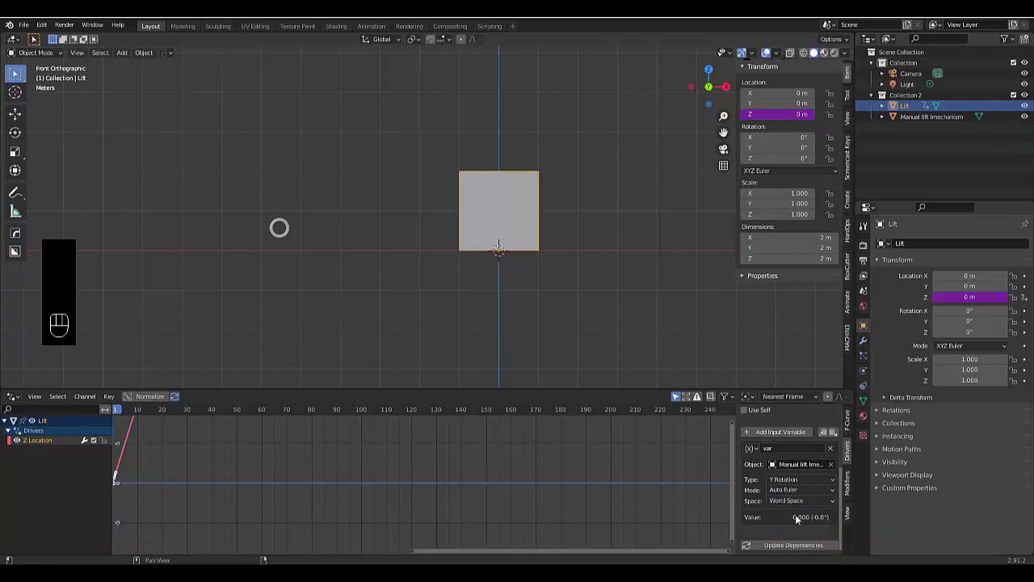
{"action": "left_click", "coordinate": [797, 501]}
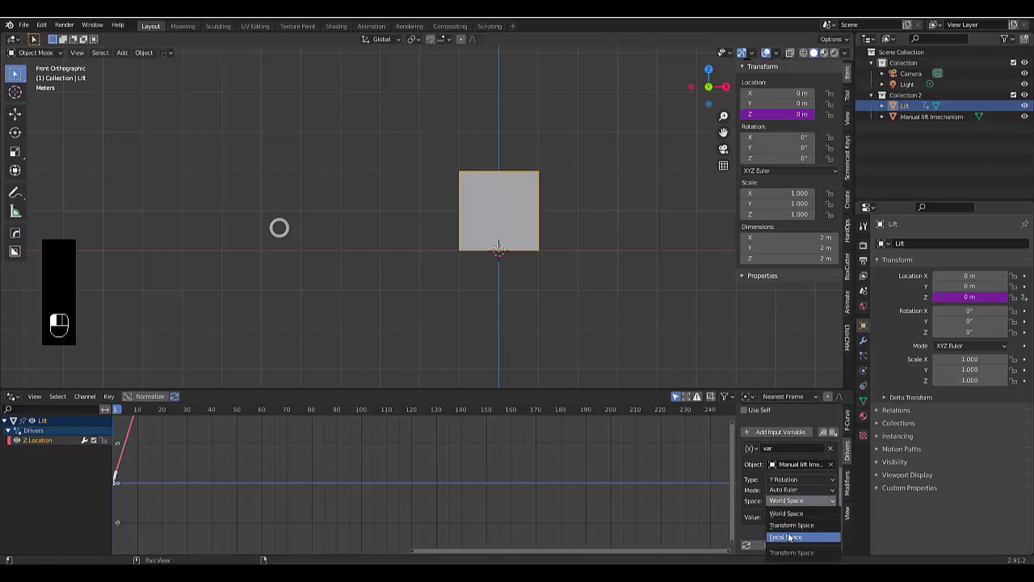
{"action": "left_click", "coordinate": [788, 532]}
Step: Rotate the Manual lift mechanism lever to 50.7° around Y
{"action": "left_click", "coordinate": [270, 240]}
{"action": "scroll", "coordinate": [305, 291], "scroll_direction": "down", "scroll_amount": 6}
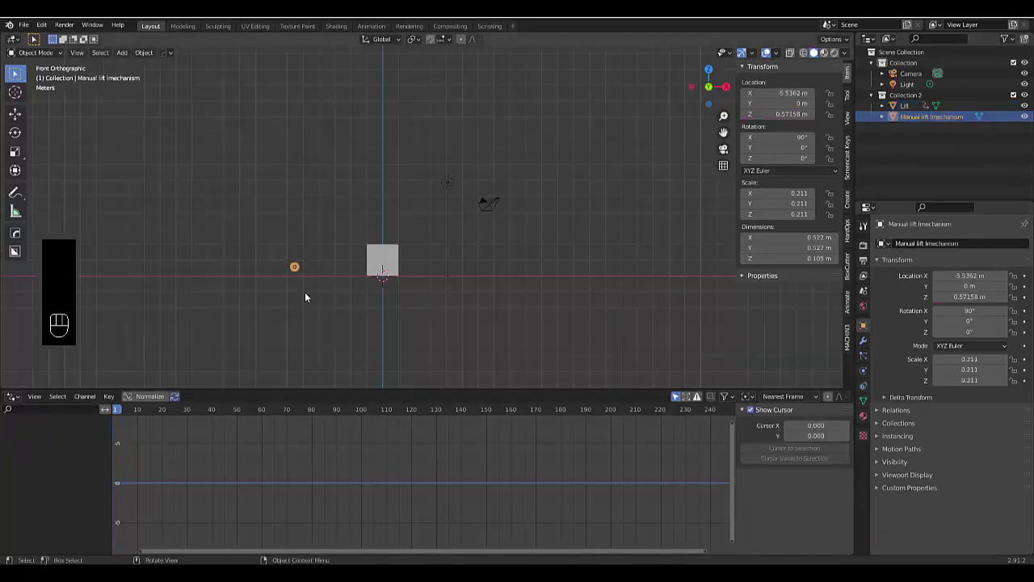
{"action": "key", "text": "r"}
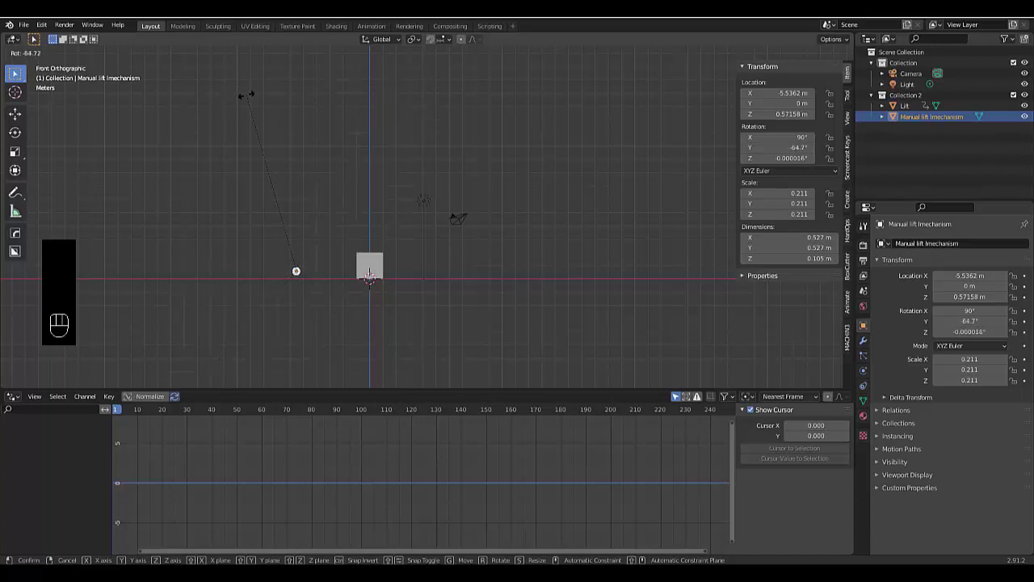
{"action": "left_click", "coordinate": [439, 286]}
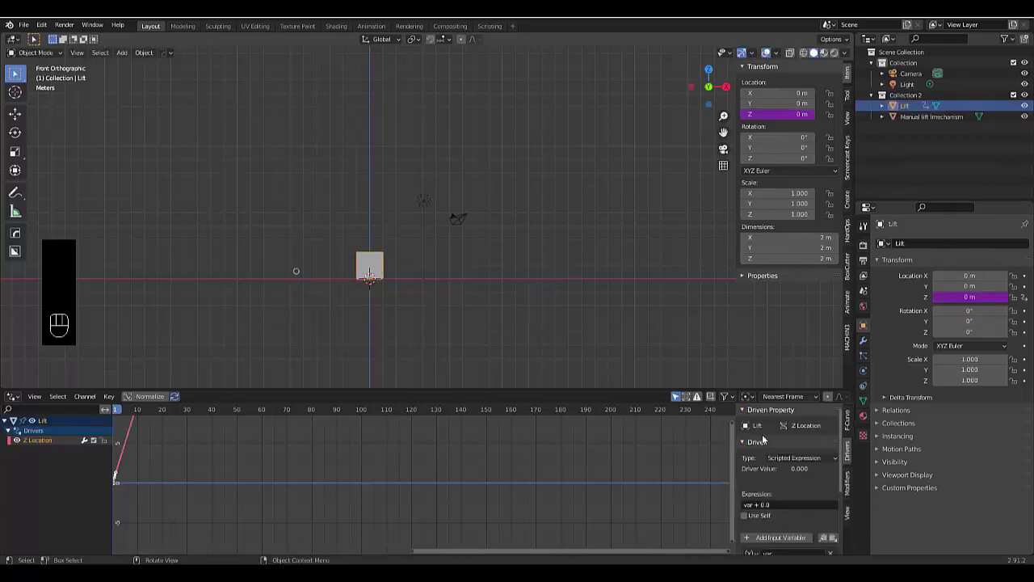
Step: Switch the variable's Space back to World Space and update dependencies
{"action": "scroll", "coordinate": [806, 476], "scroll_direction": "down", "scroll_amount": 5}
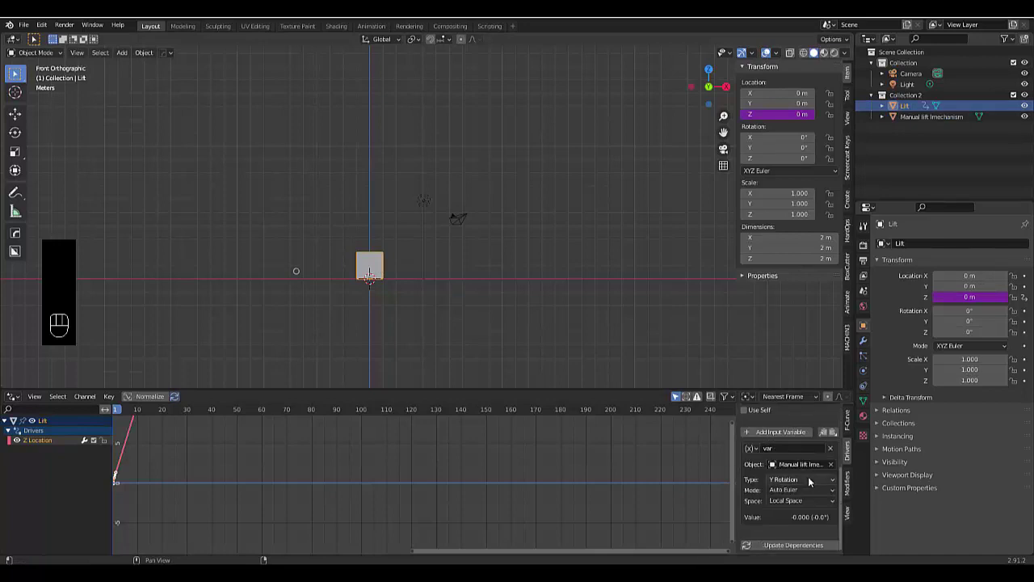
{"action": "left_click", "coordinate": [800, 500]}
{"action": "left_click", "coordinate": [793, 513]}
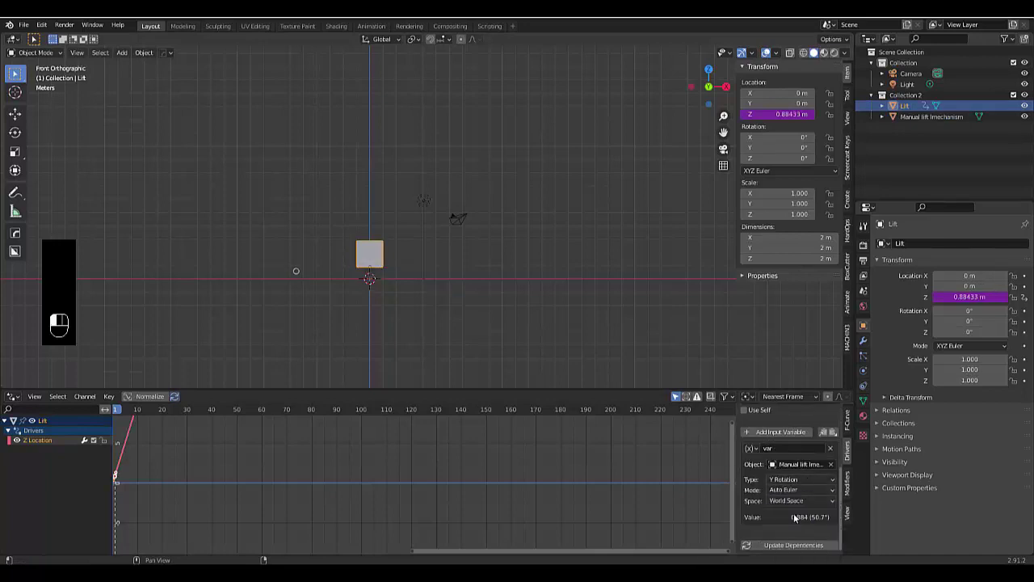
{"action": "left_click", "coordinate": [788, 545]}
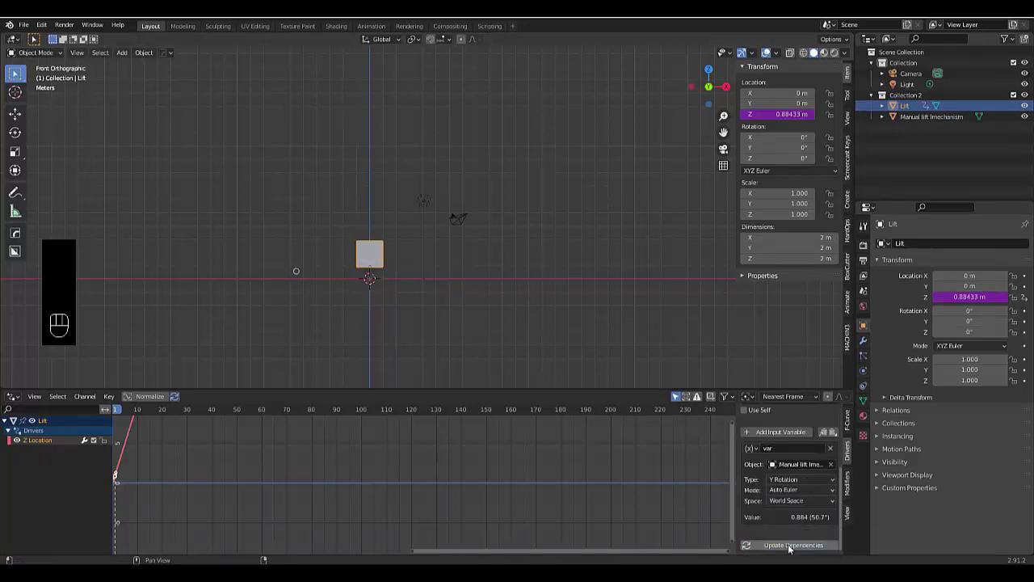
Step: Select the Manual lift mechanism lever and zoom in on it
{"action": "left_click", "coordinate": [298, 271]}
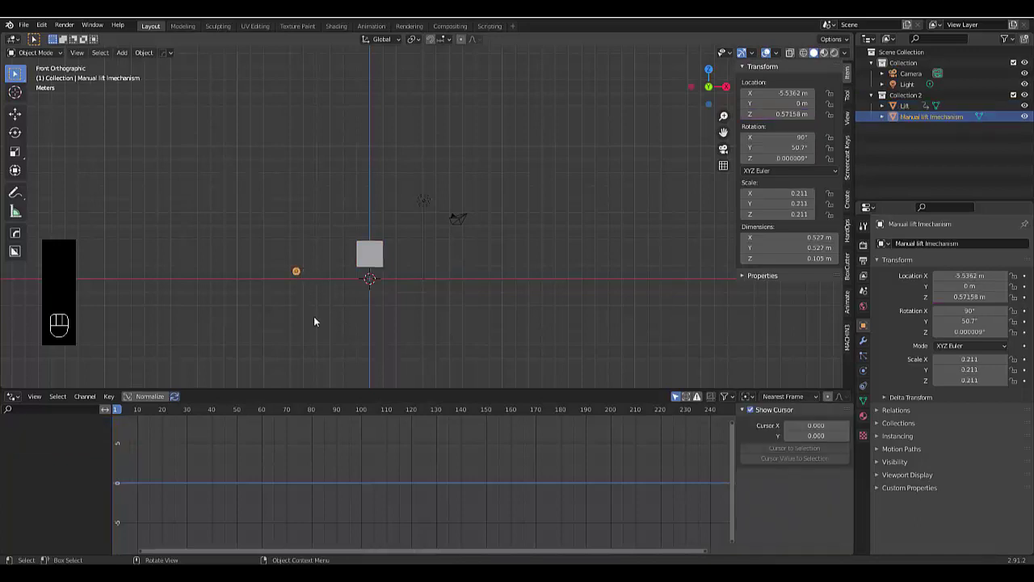
{"action": "scroll", "coordinate": [313, 322], "scroll_direction": "down", "scroll_amount": 4}
{"action": "scroll", "coordinate": [317, 320], "scroll_direction": "up", "scroll_amount": 9}
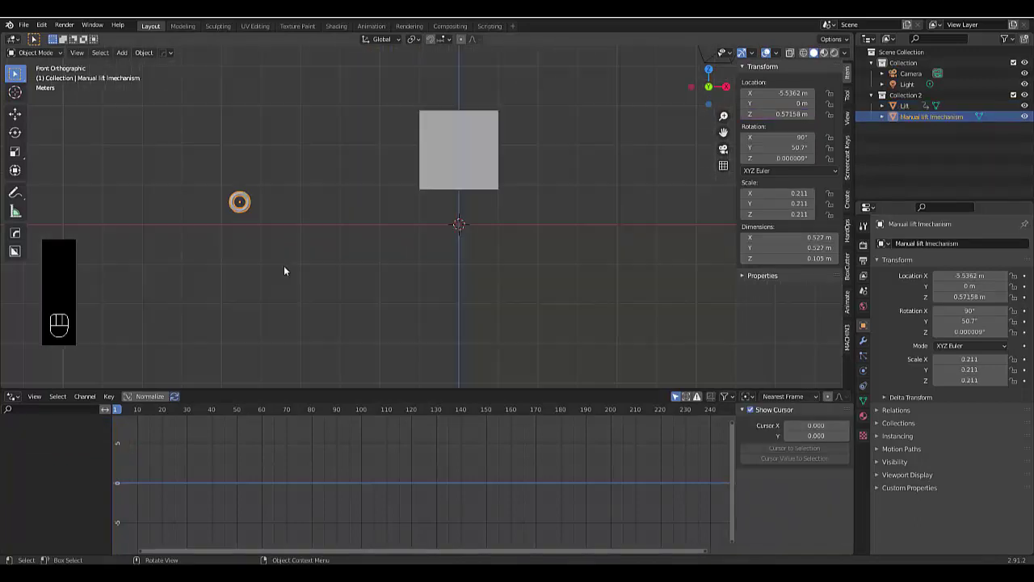
{"action": "scroll", "coordinate": [271, 222], "scroll_direction": "down", "scroll_amount": 5}
{"action": "scroll", "coordinate": [250, 158], "scroll_direction": "up", "scroll_amount": 3}
{"action": "scroll", "coordinate": [362, 344], "scroll_direction": "up", "scroll_amount": 2}
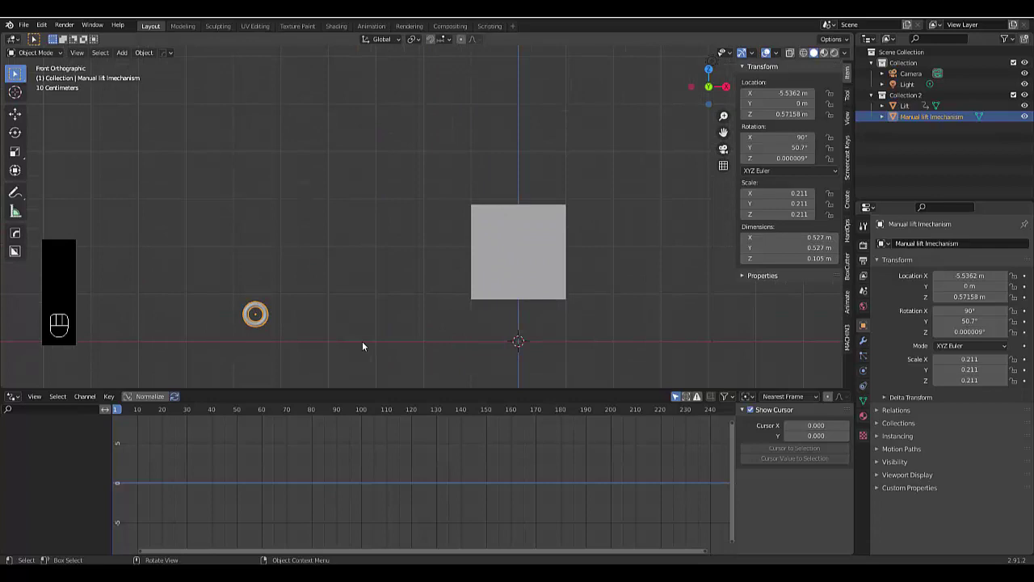
{"action": "scroll", "coordinate": [362, 344], "scroll_direction": "down", "scroll_amount": 2}
{"action": "scroll", "coordinate": [362, 346], "scroll_direction": "up", "scroll_amount": 2}
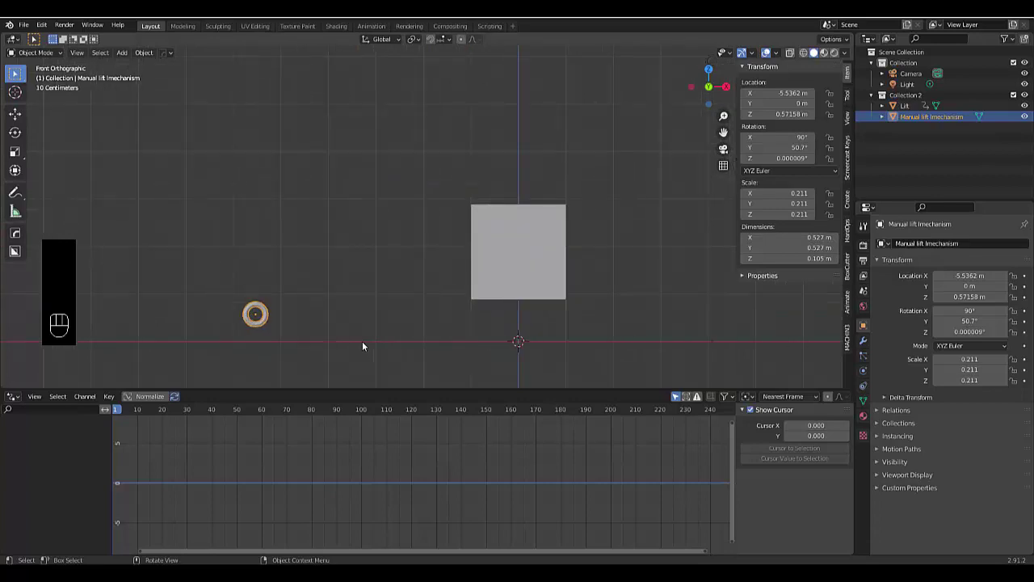